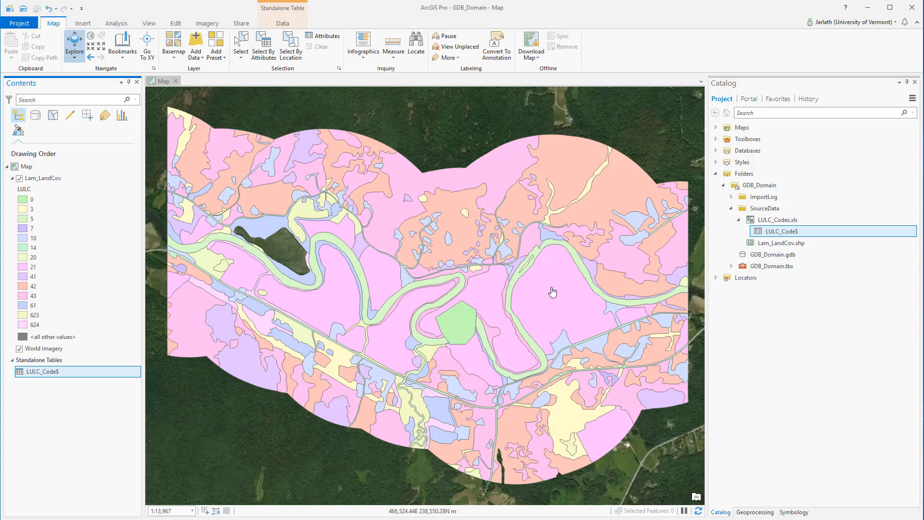
Open the attribute table of the Lam_LandCov layer and examine its LULC column
click(761, 246)
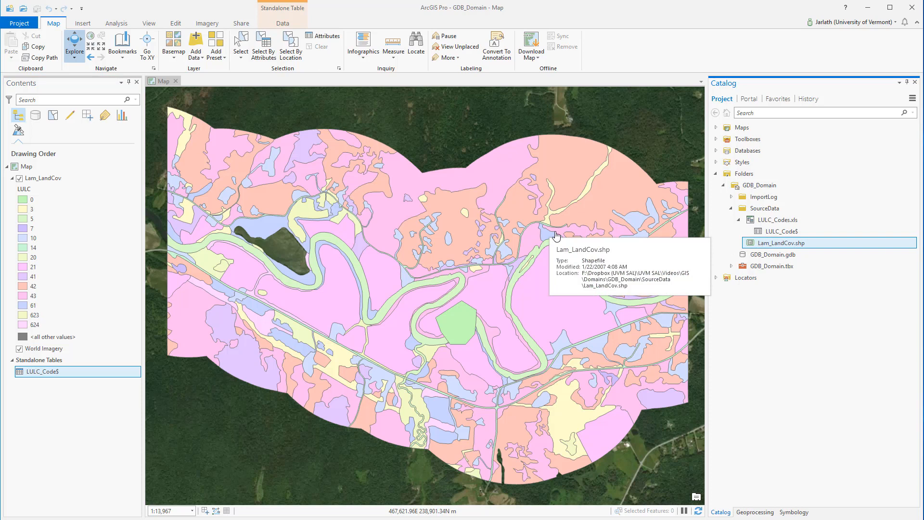
click(54, 181)
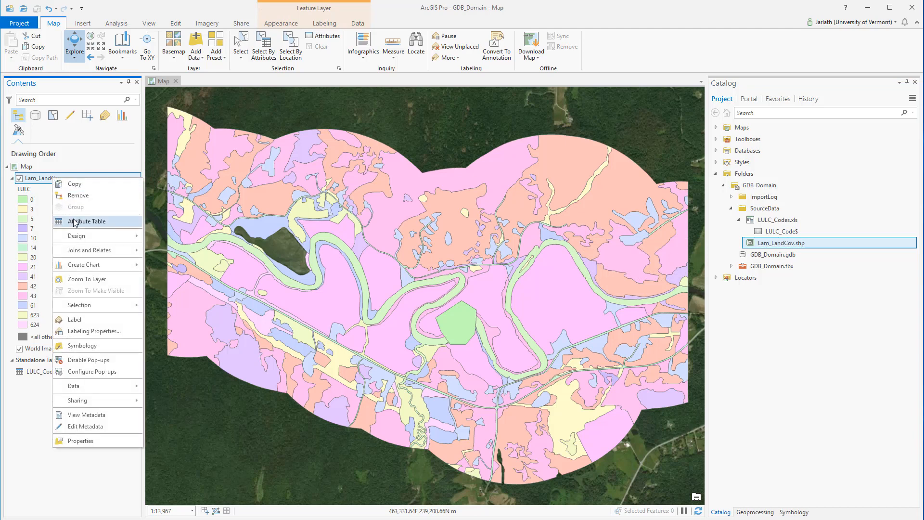
click(74, 221)
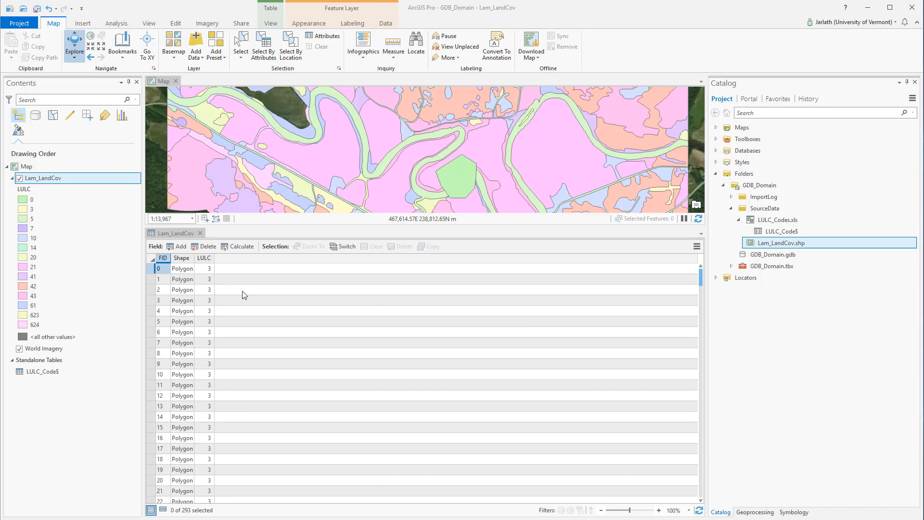
click(211, 258)
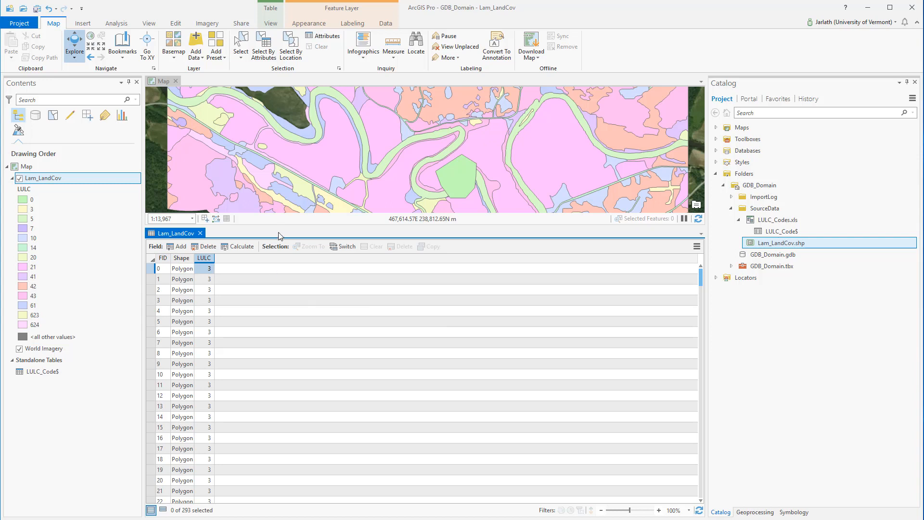
Inspect the data type of the LULC field in Lam_LandCov's field definitions, and close the fields view and attribute table
click(385, 24)
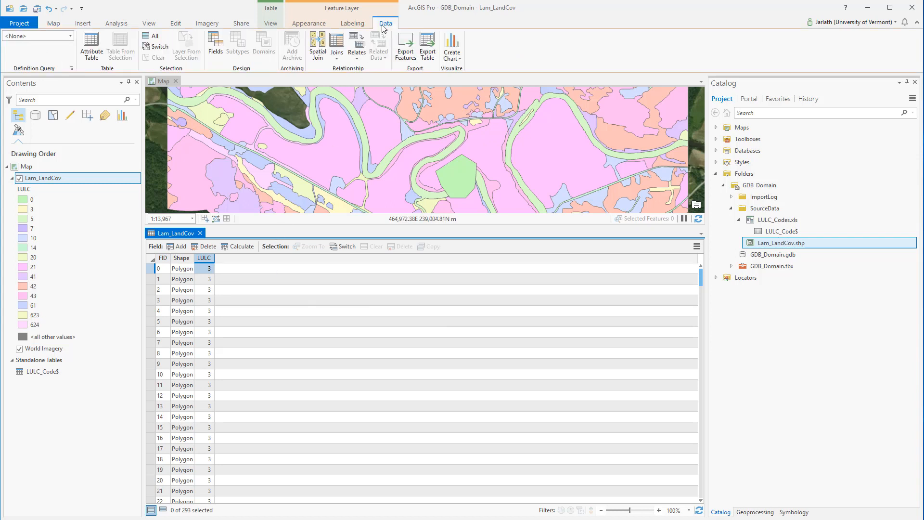
click(220, 45)
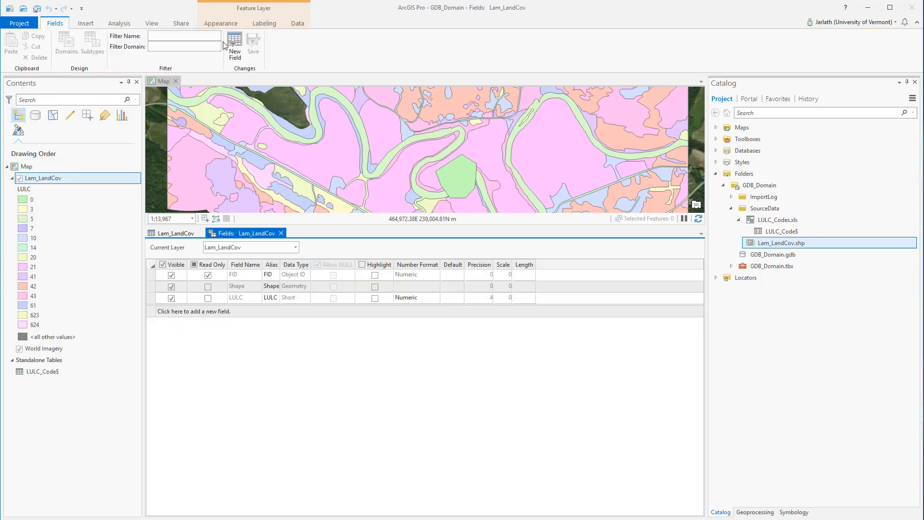
click(171, 299)
click(153, 299)
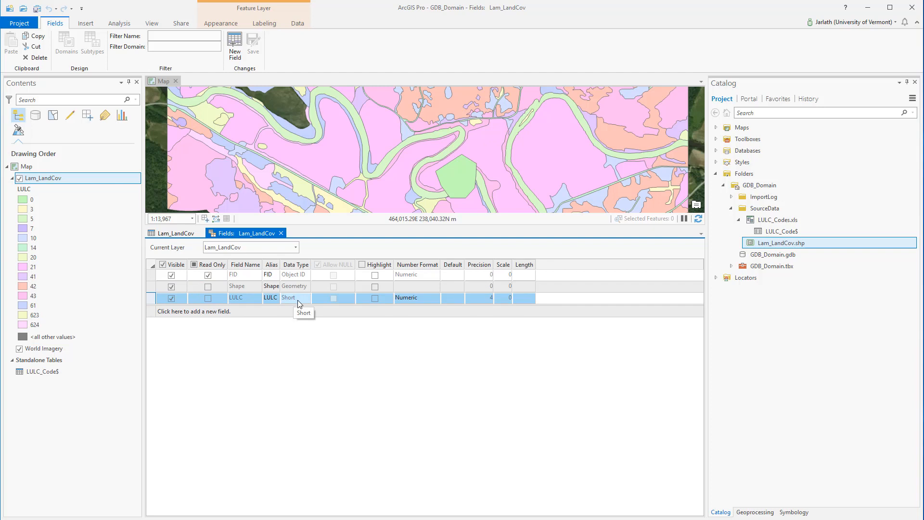
click(281, 233)
click(200, 233)
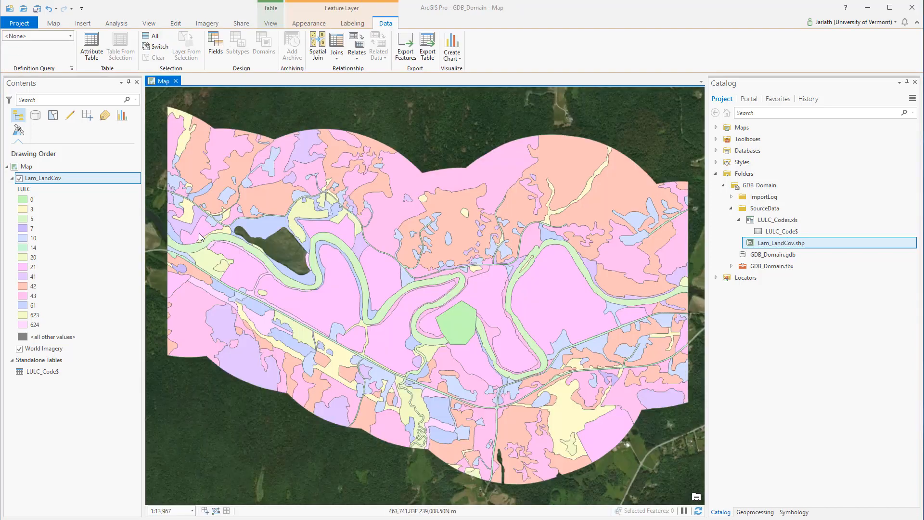
Open the LULC_Code$ standalone table and examine its land cover codes and descriptions
right_click(49, 372)
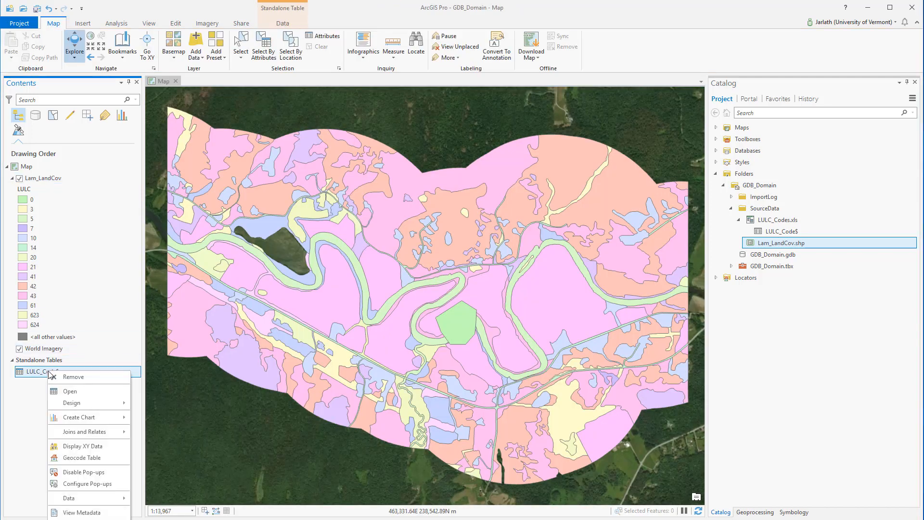
click(66, 392)
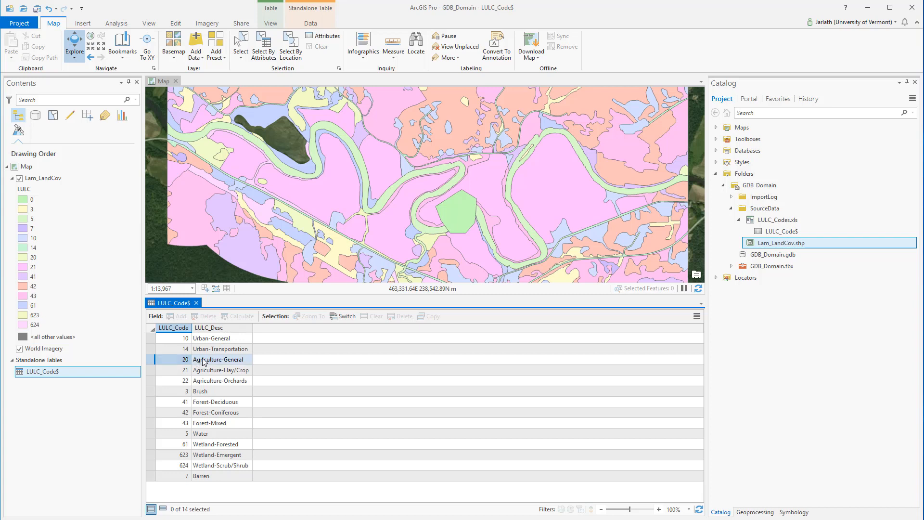
click(202, 392)
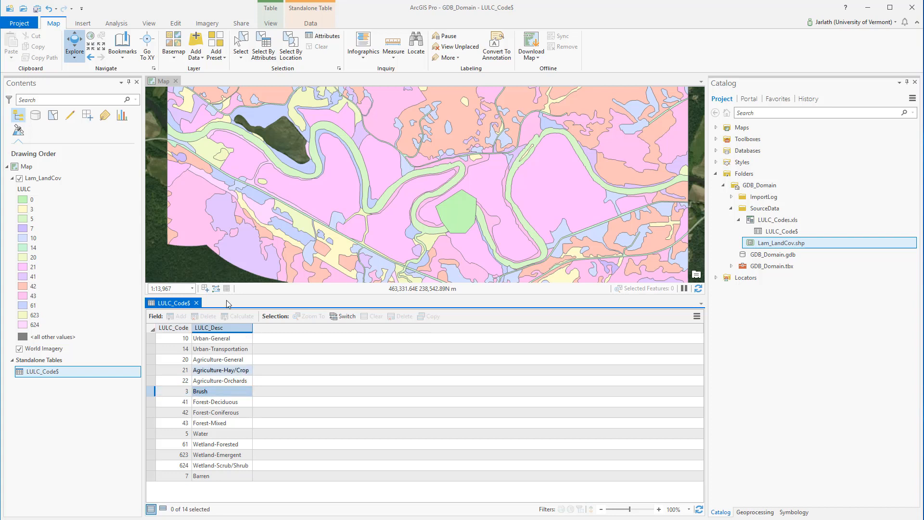
Inspect the data types of LULC_Code and LULC_Desc in the field definitions of the LULC_Code$ table
click(304, 24)
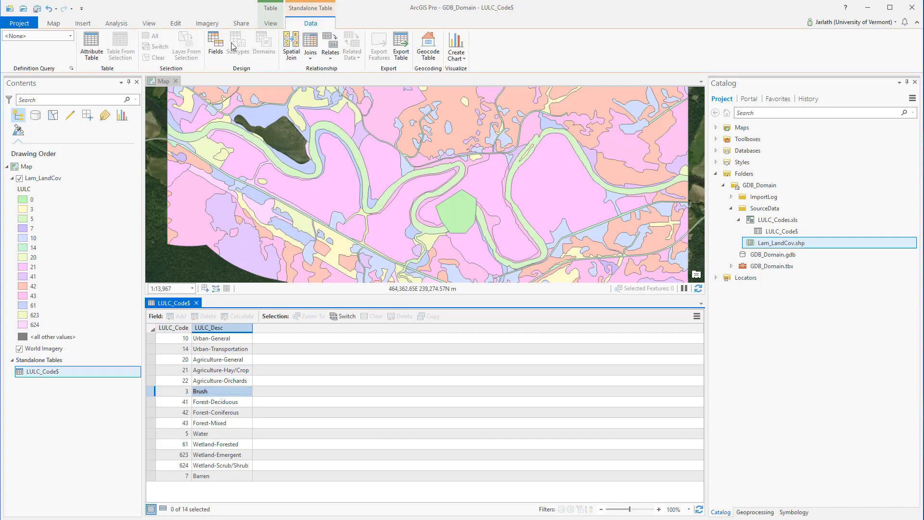
click(215, 44)
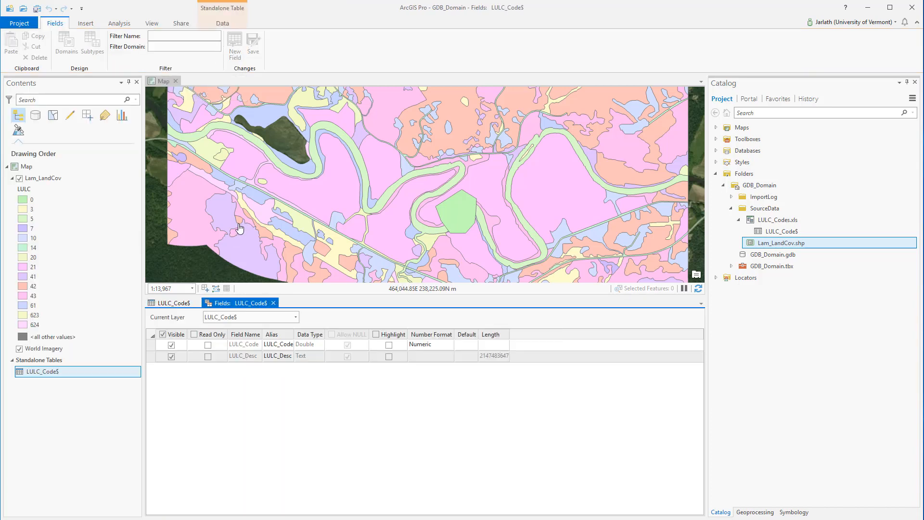
click(152, 345)
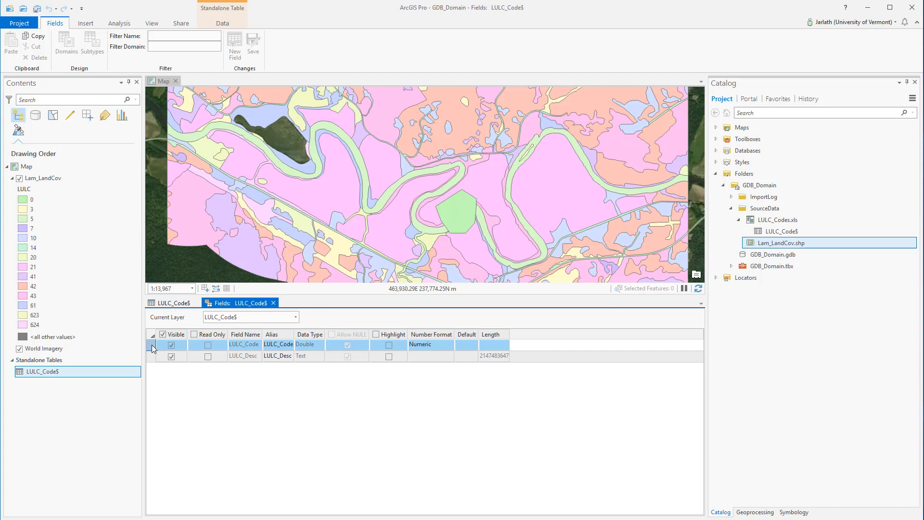
click(149, 357)
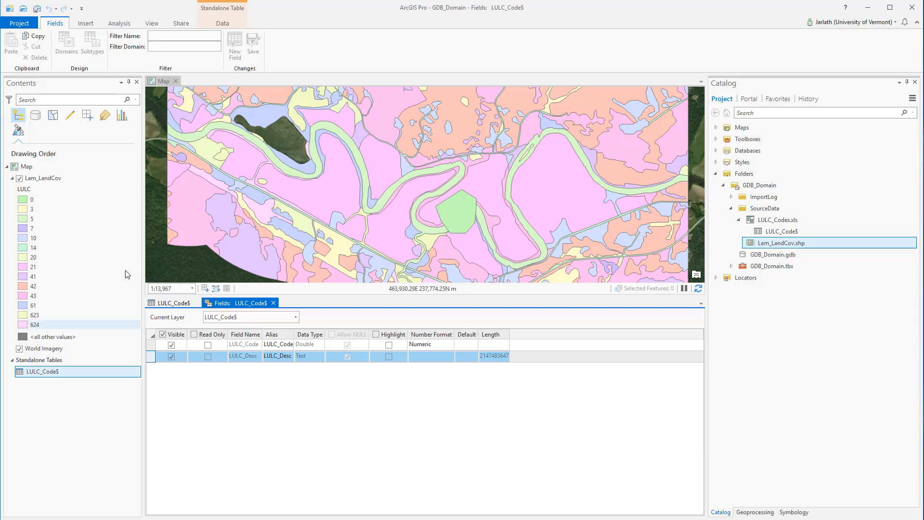
Compare the data type of Lam_LandCov's LULC field with that of LULC_Code in LULC_Code$, and close all table and field views
click(54, 181)
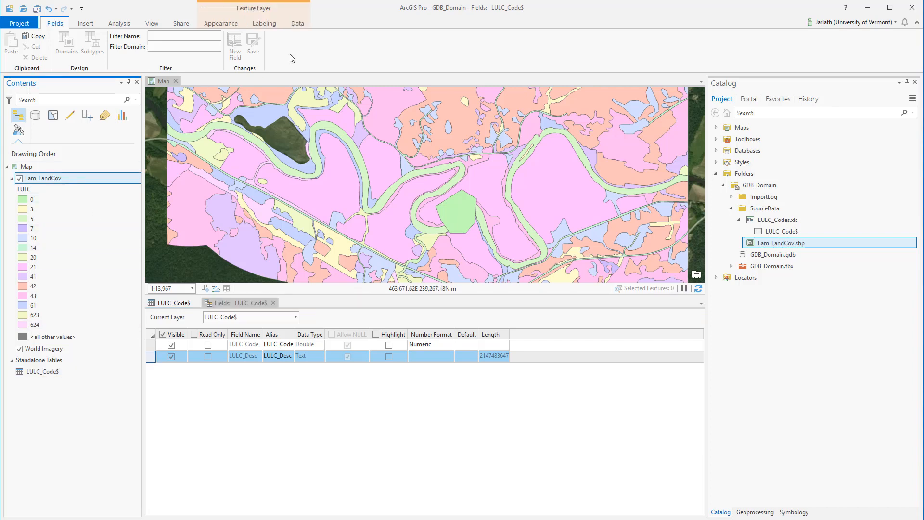
click(301, 22)
click(216, 44)
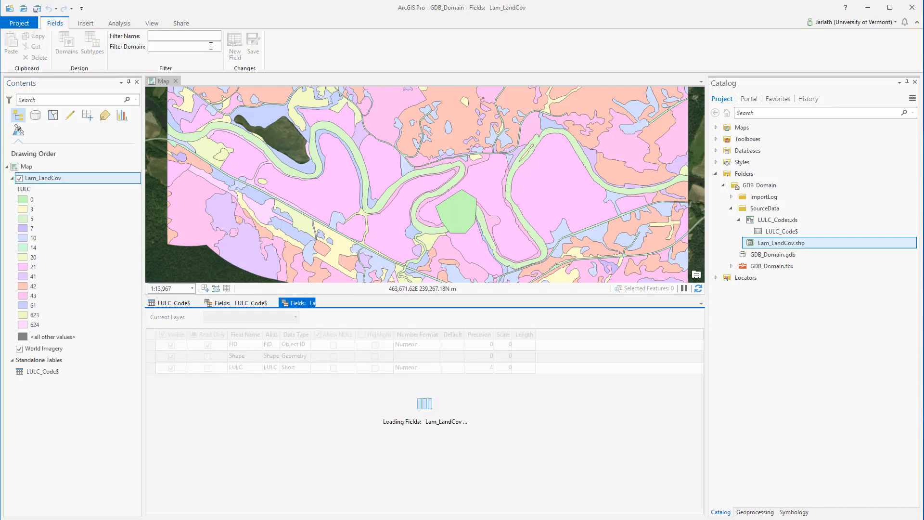
click(151, 368)
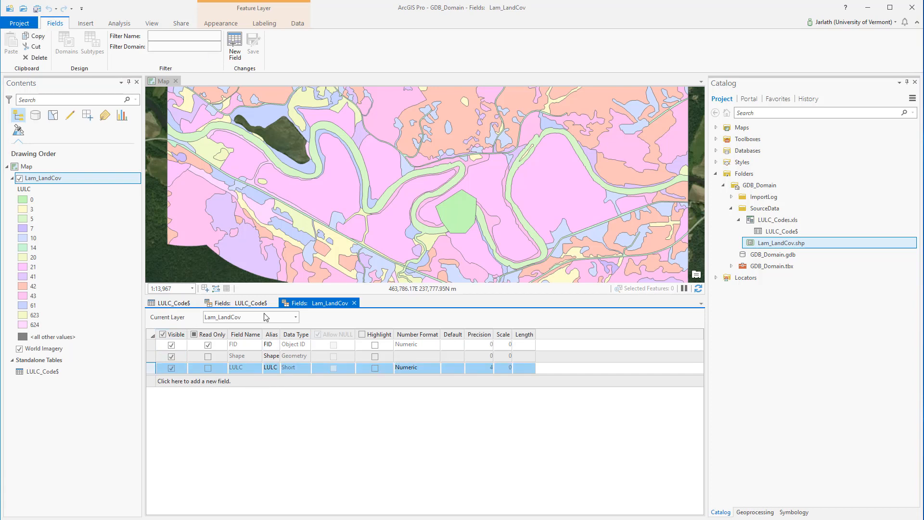
click(256, 303)
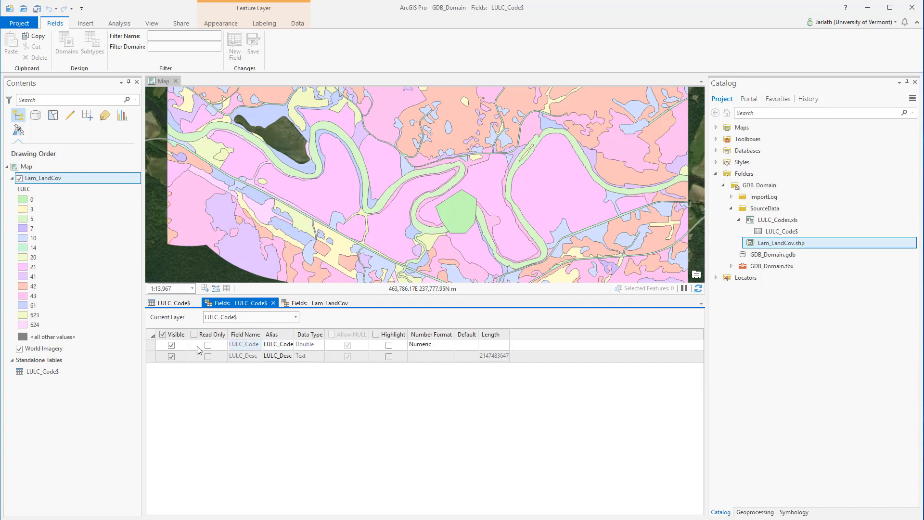
click(151, 346)
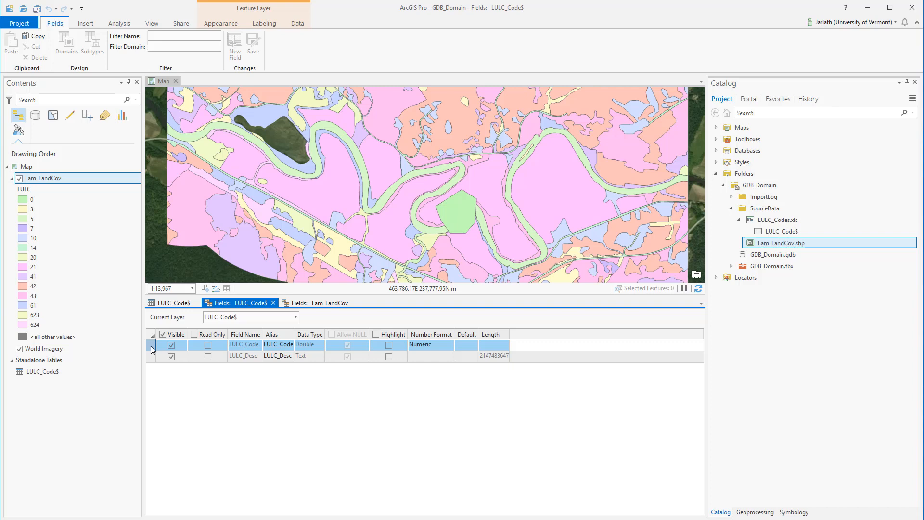
click(273, 303)
click(277, 303)
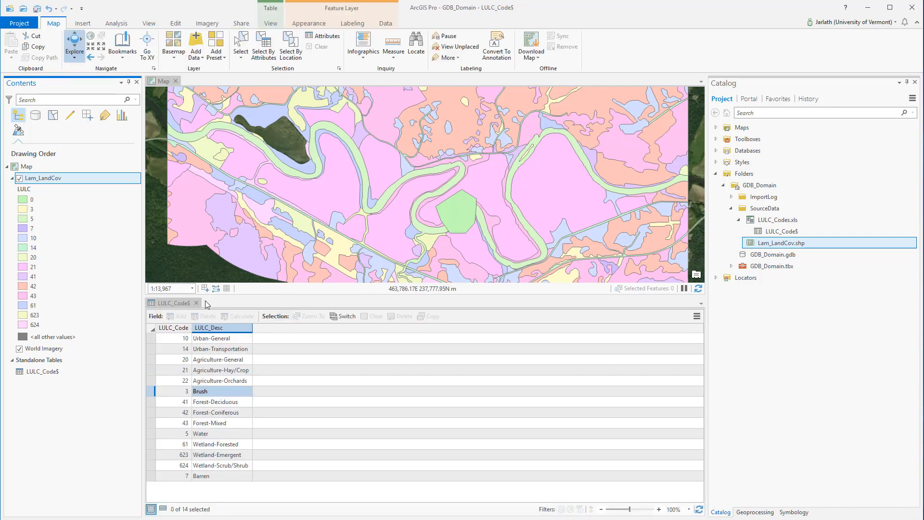
click(193, 303)
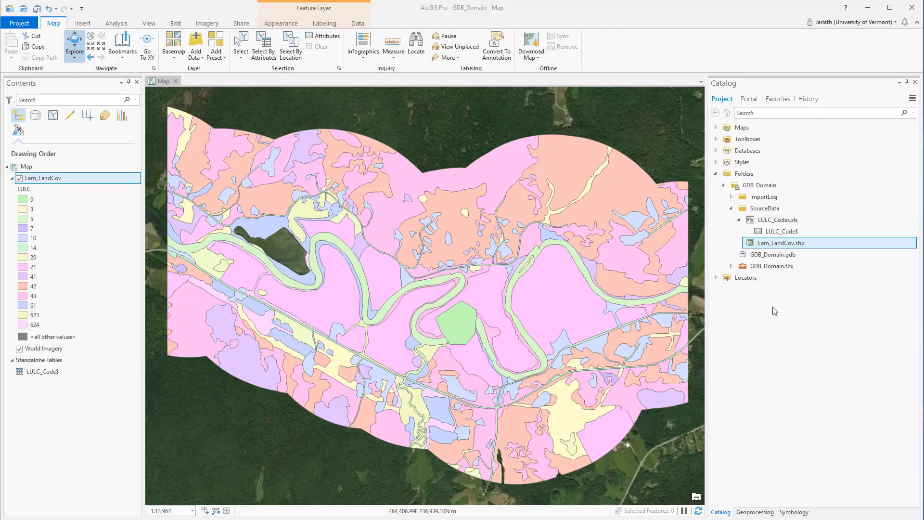
Remove the Lam_LandCov layer and the LULC_Code$ standalone table from the map
right_click(62, 178)
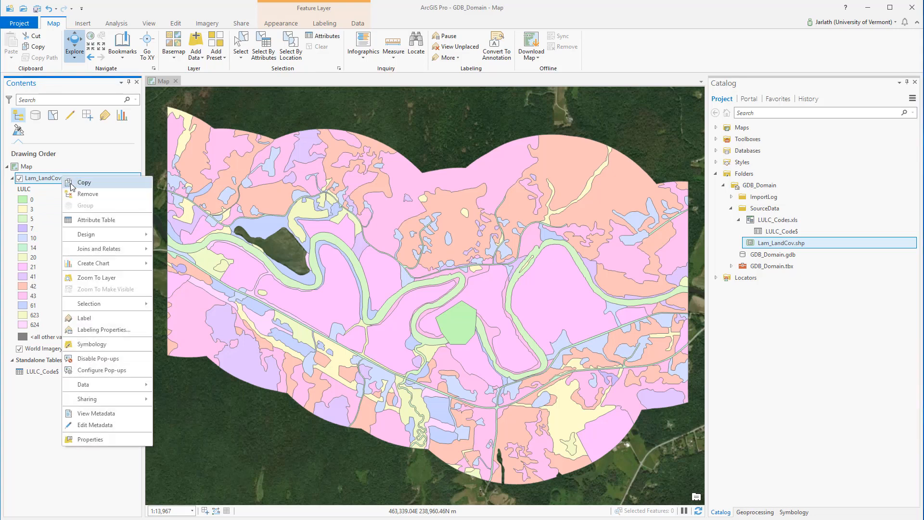
click(79, 196)
right_click(51, 201)
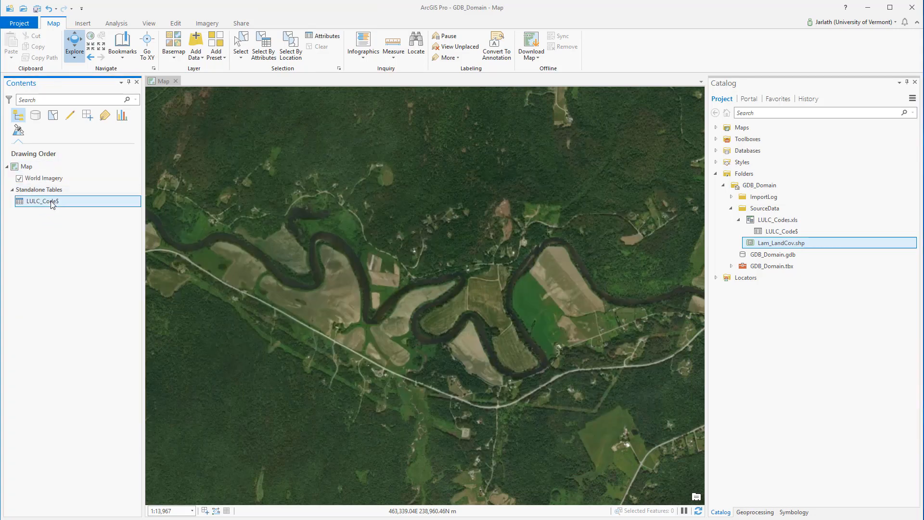
click(63, 208)
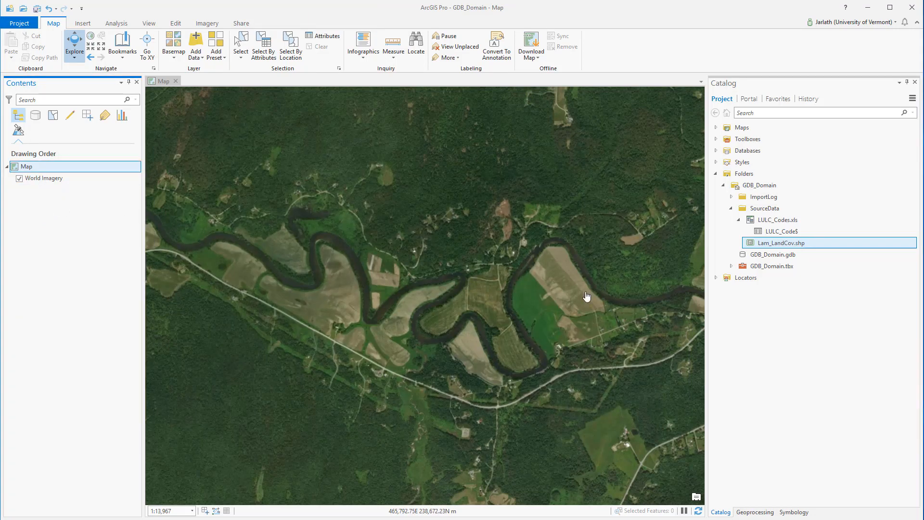
Set up a feature class import into GDB_Domain.gdb with Lam_LandCov.shp as input and LULC_Lamoille as the output feature class
right_click(769, 256)
mouse_move(794, 289)
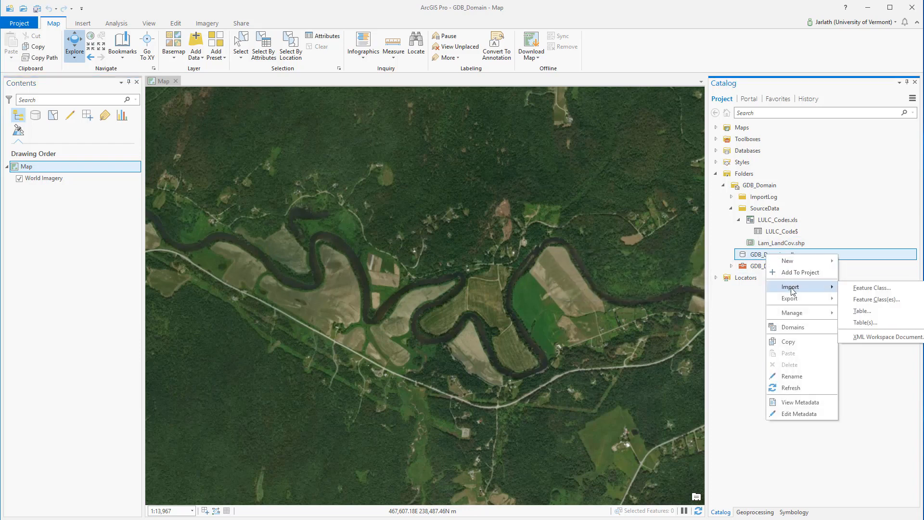
click(862, 289)
click(895, 140)
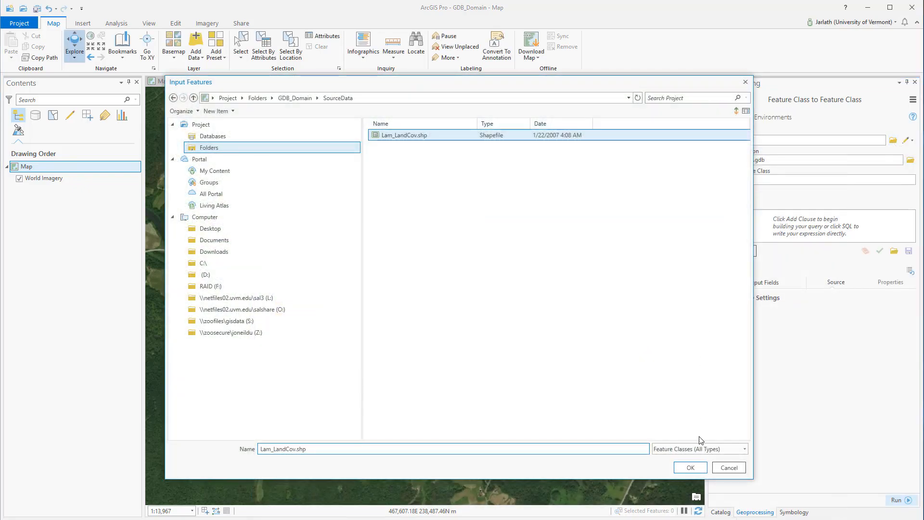
click(691, 468)
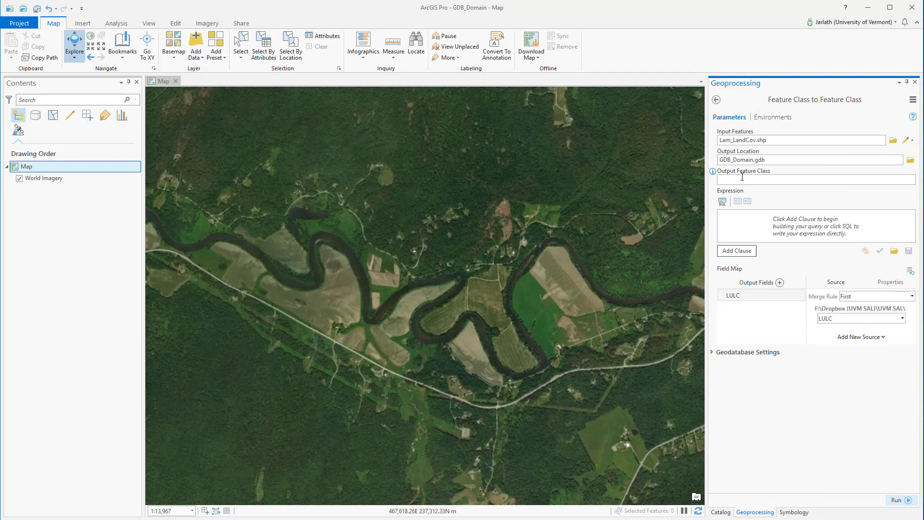
text(LULC_Lan)
Set the output LULC field's alias to Land Use/Land Cover, keeping the type as Short Integer, and run the import
mouse_move(739, 299)
click(887, 288)
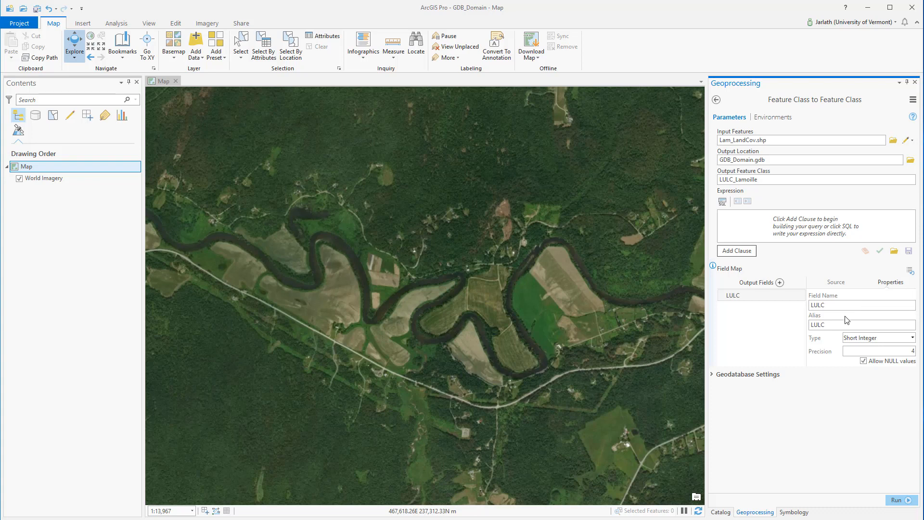
drag(842, 324, 802, 329)
text(Lad)
text(nd Us)
text(e/Land Cover)
click(913, 338)
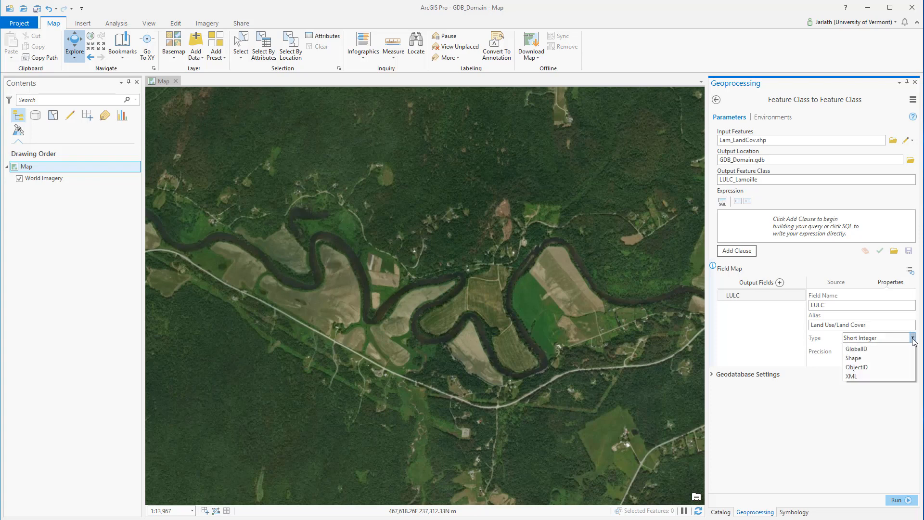
click(914, 339)
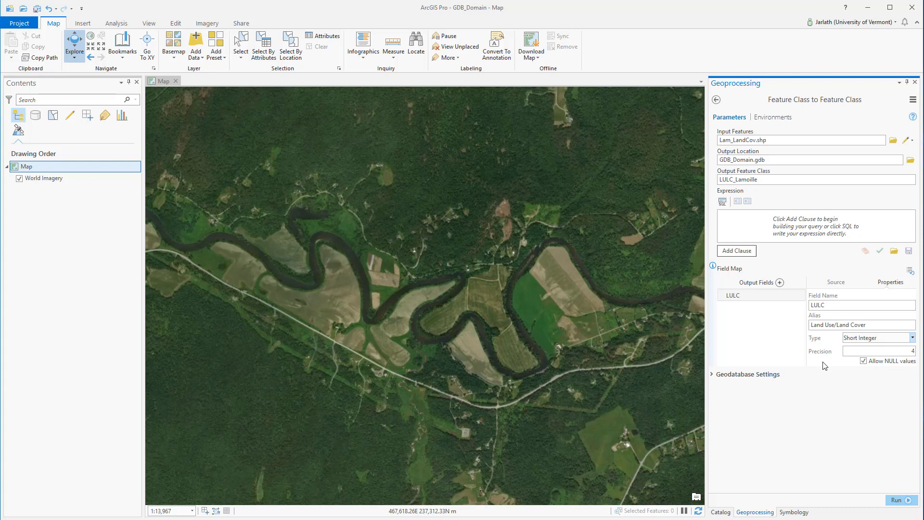
click(900, 501)
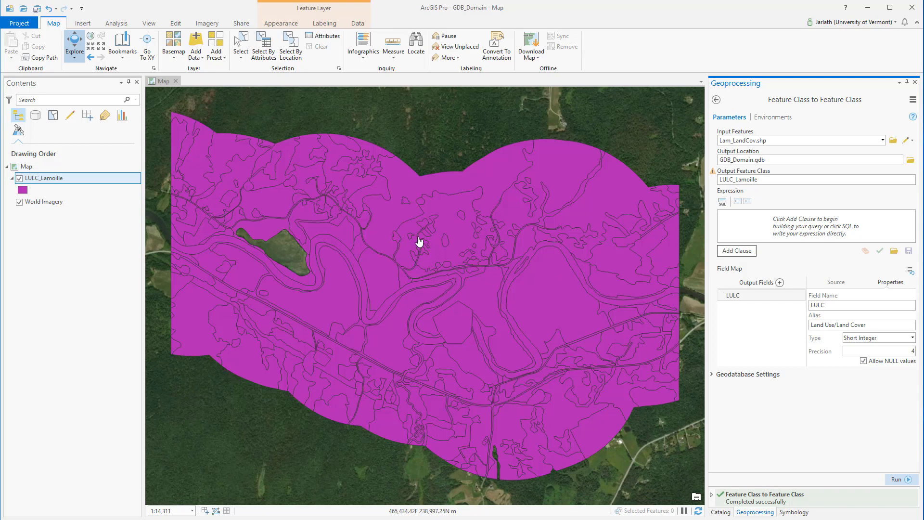
Review LULC_Lamoille's attribute table and the alias and data type of its fields, and close both views
right_click(45, 179)
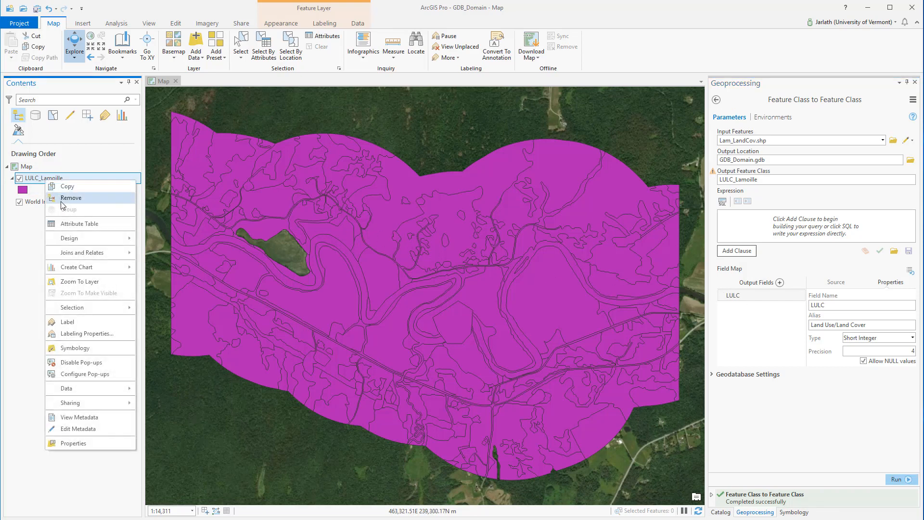
click(68, 225)
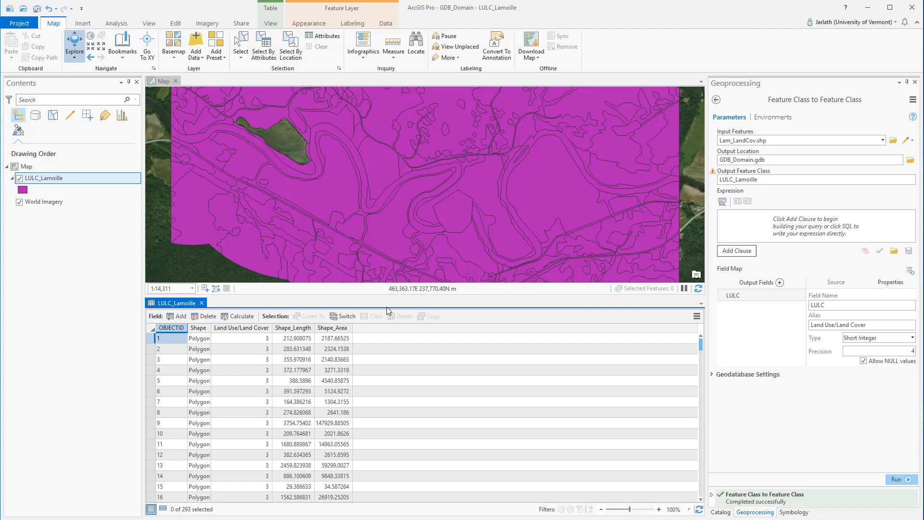
click(385, 23)
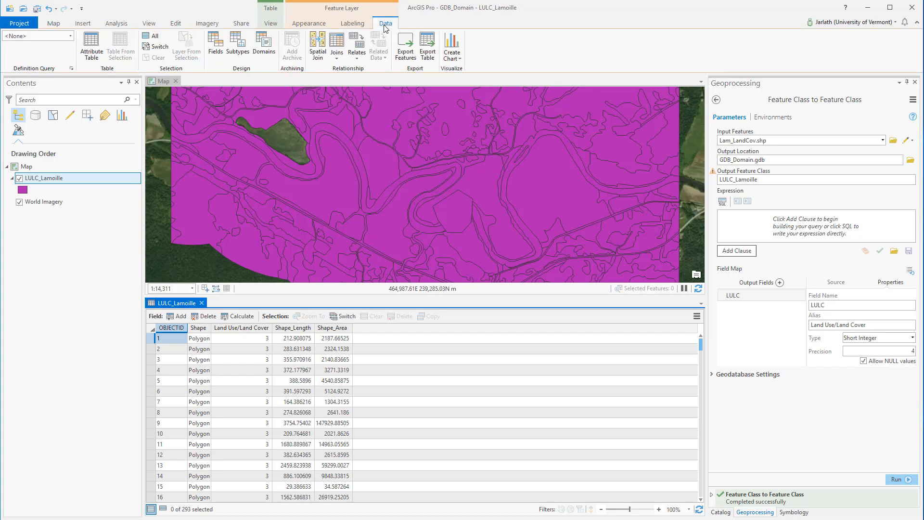
click(216, 47)
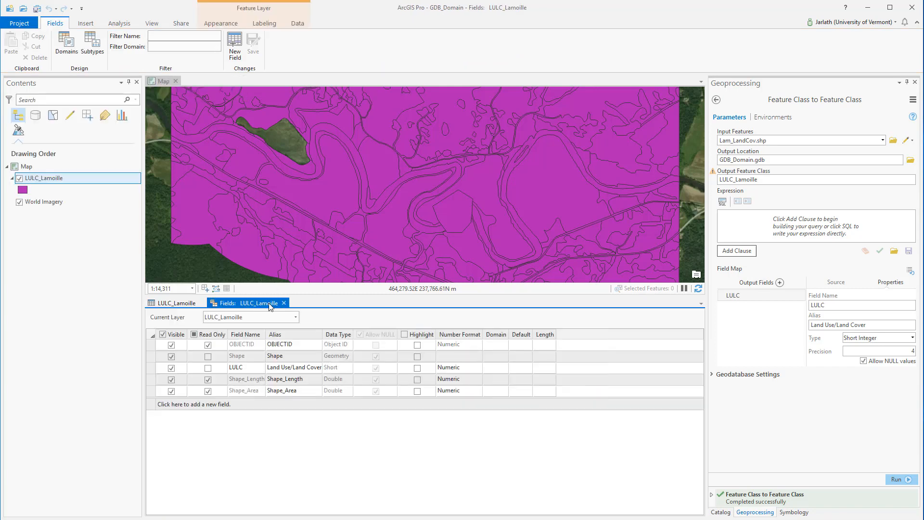
click(149, 346)
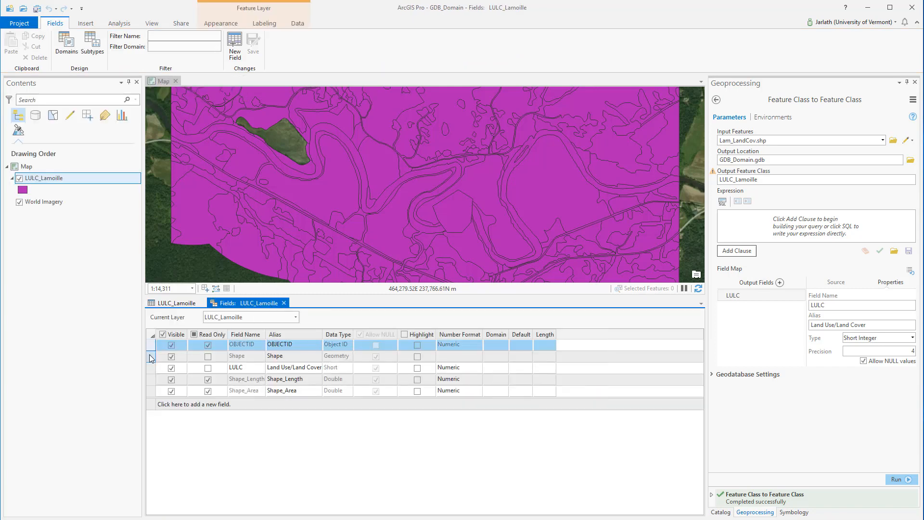
click(149, 357)
click(150, 368)
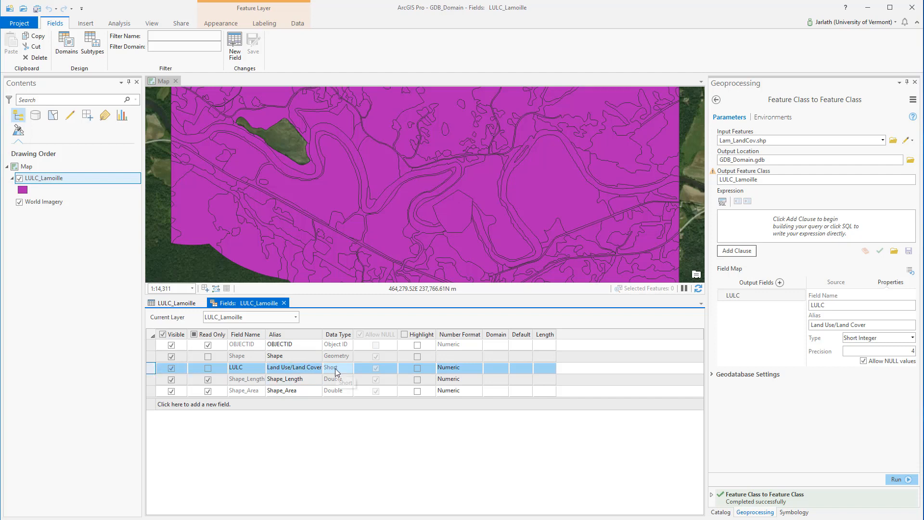
click(152, 380)
click(153, 390)
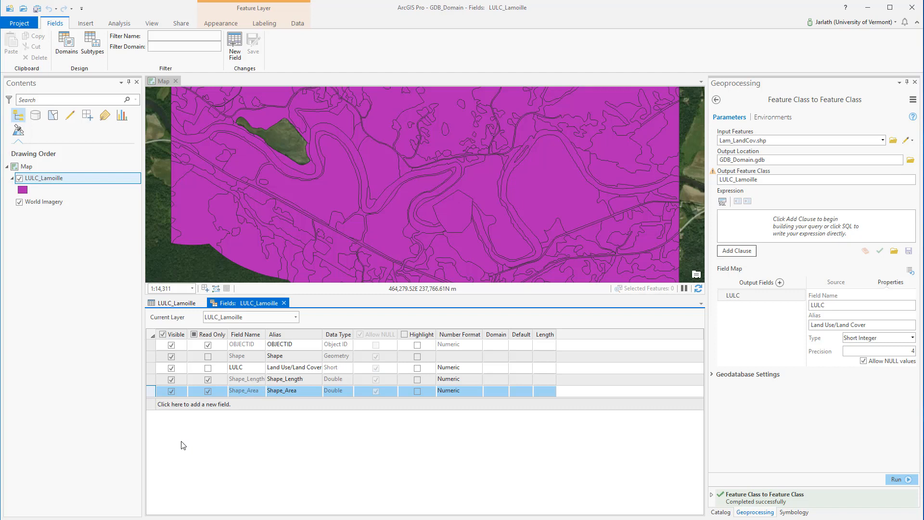
click(284, 303)
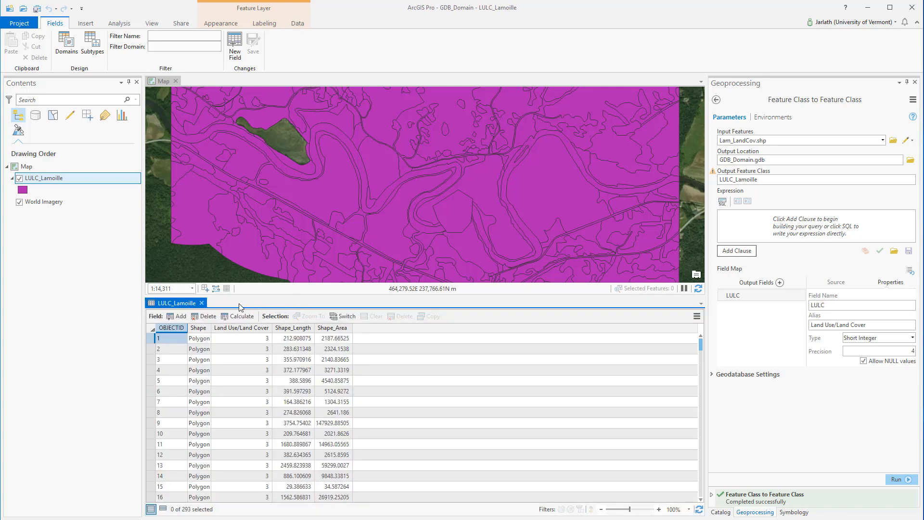
click(202, 303)
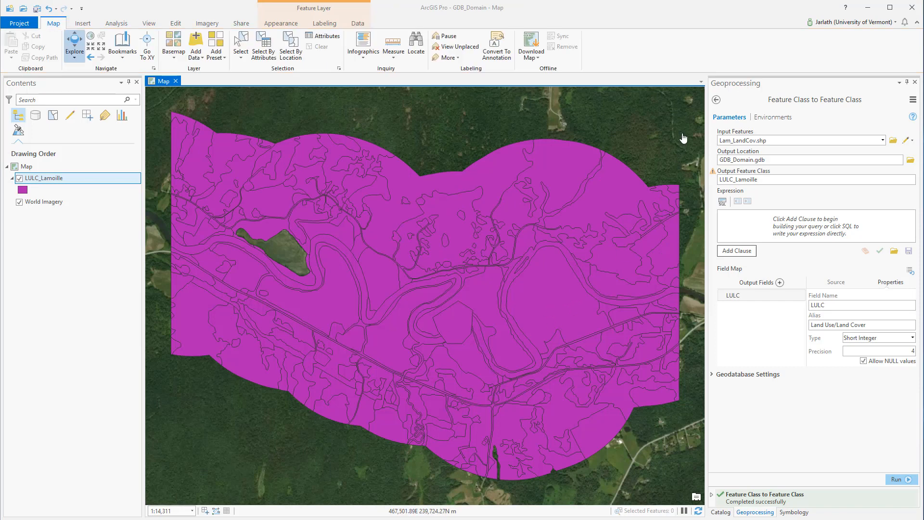
Set up a table import into GDB_Domain.gdb with LULC_Code$ from LULC_Codes.xls as input rows and LULC_Codes as the output name
click(720, 512)
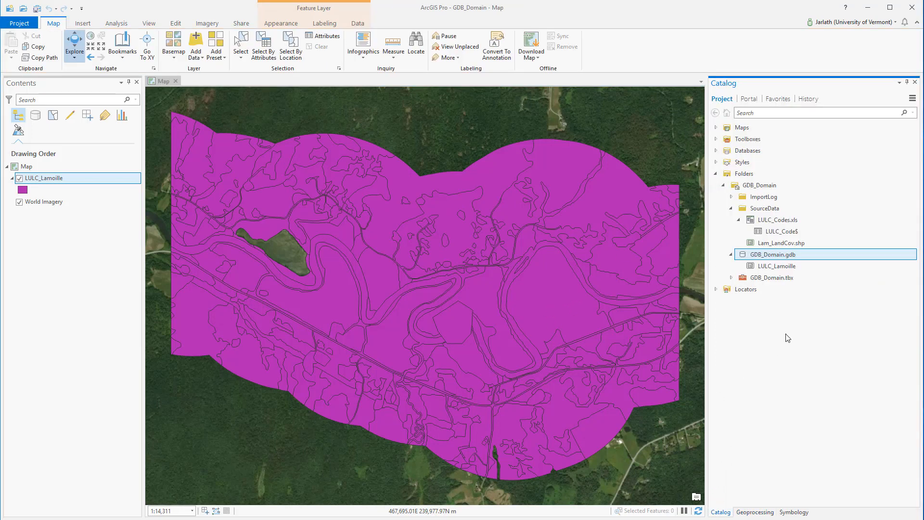
right_click(768, 258)
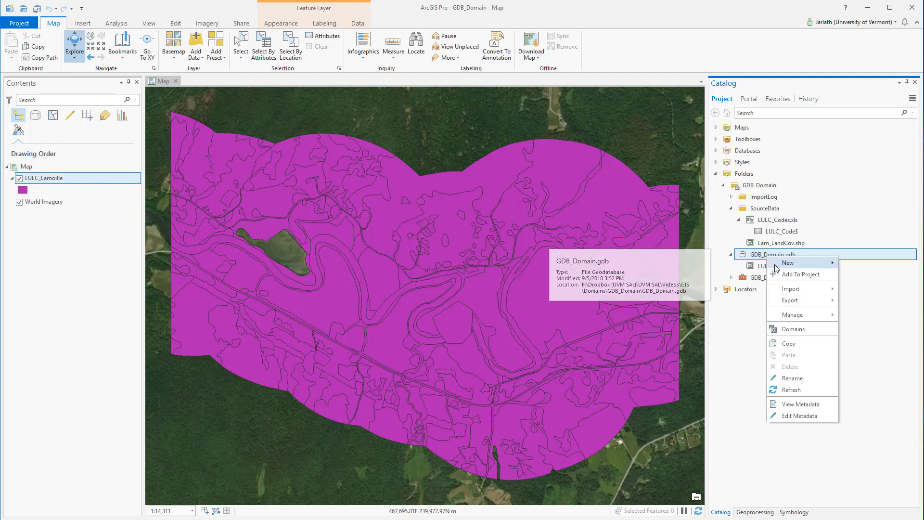
mouse_move(792, 290)
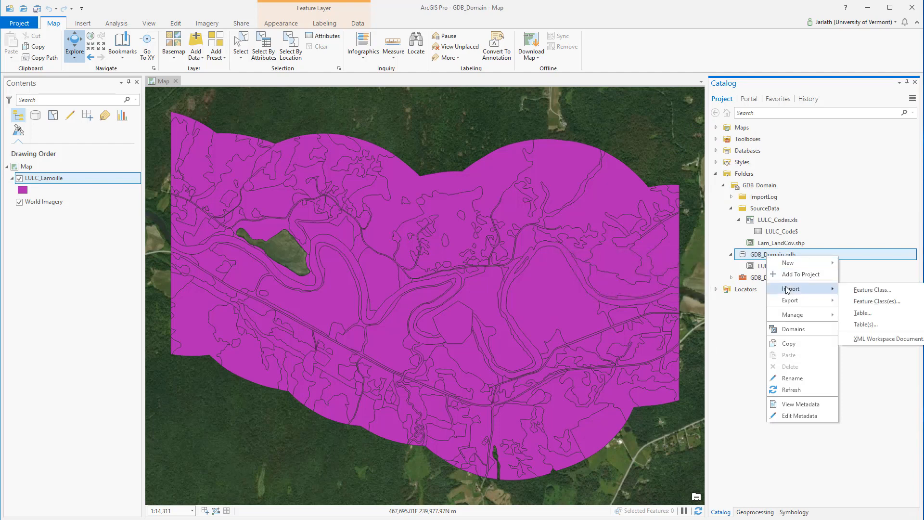
click(863, 313)
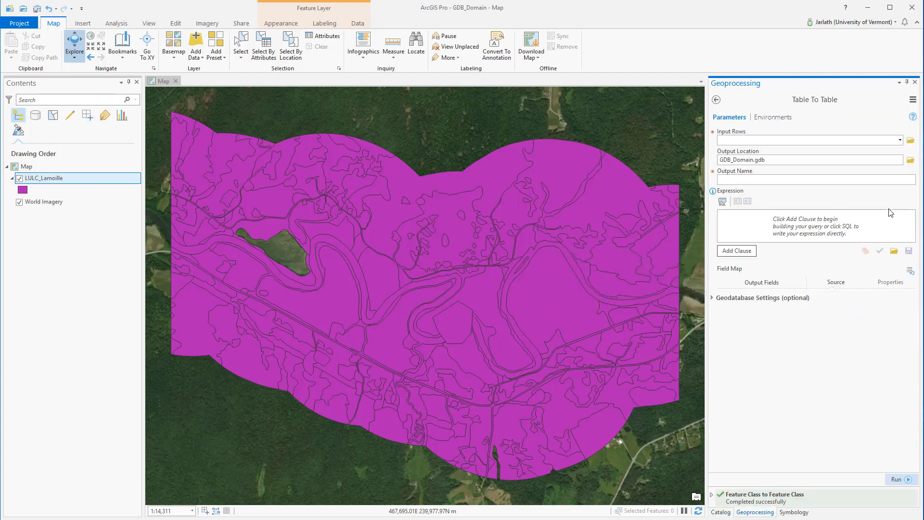
click(911, 140)
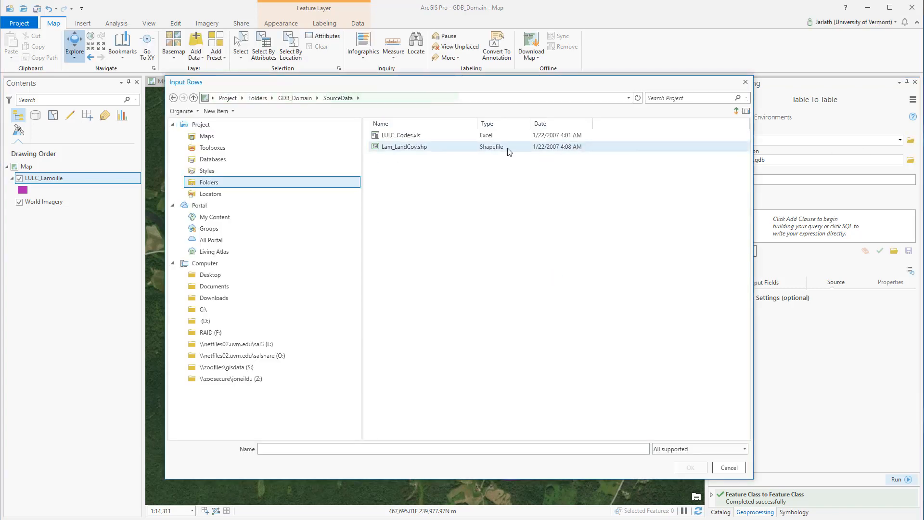
double_click(405, 136)
click(405, 137)
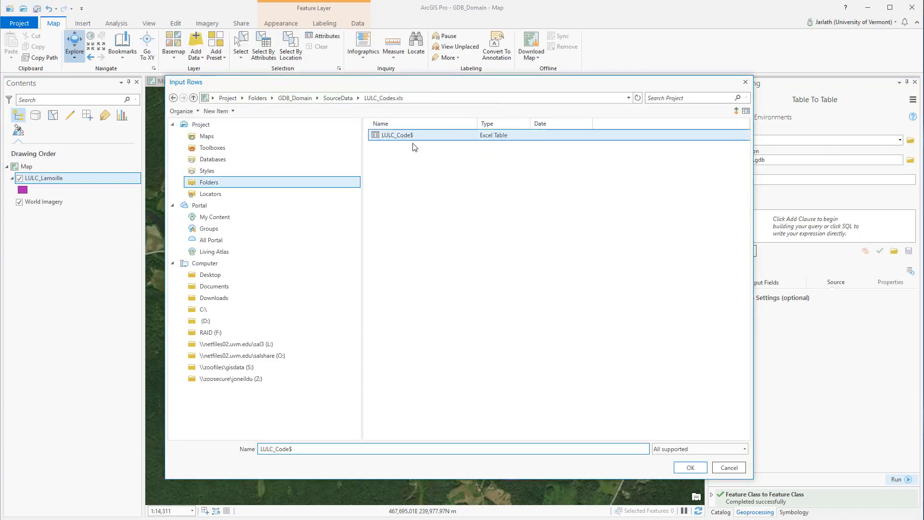
click(691, 467)
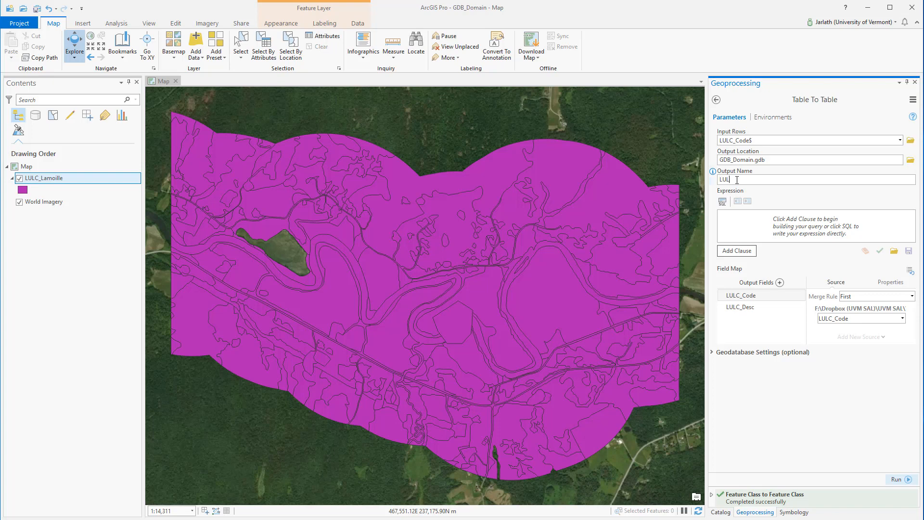
text(Codes)
Set the output LULC_Code field's type to Short Integer and its alias to LULC Code
click(885, 286)
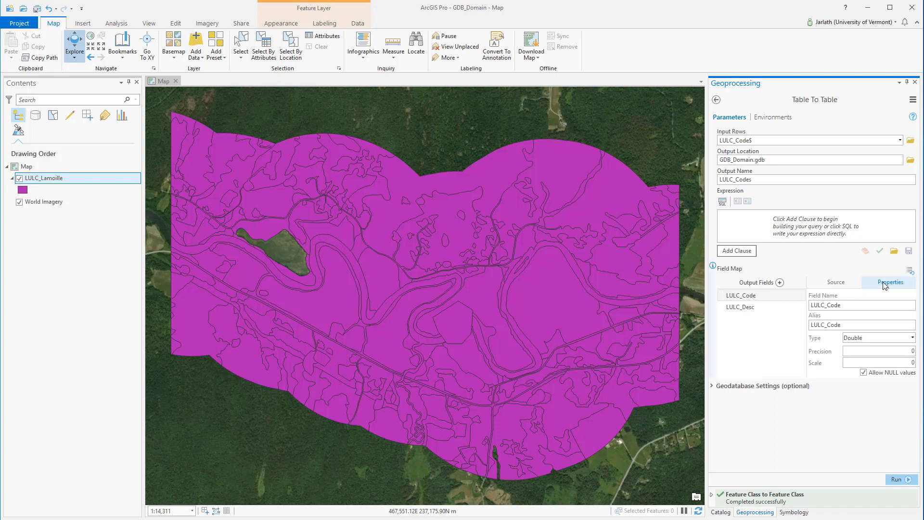
click(913, 338)
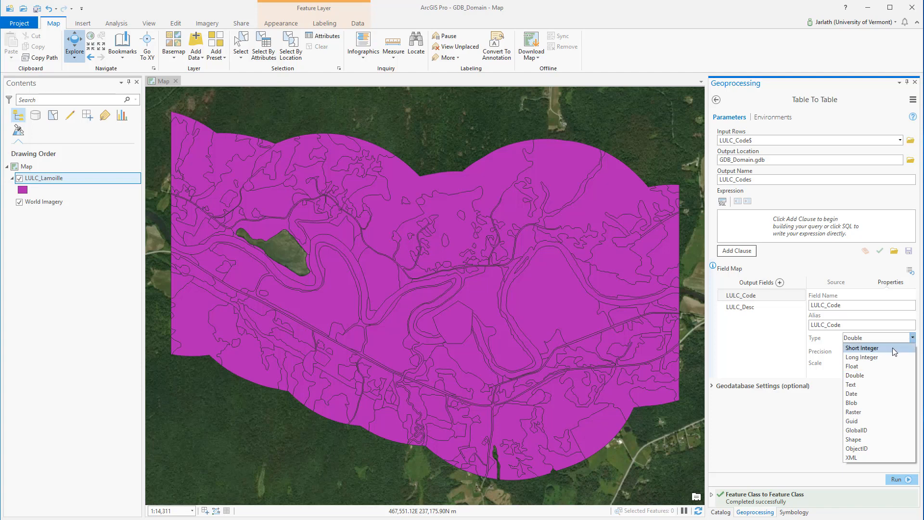
click(862, 348)
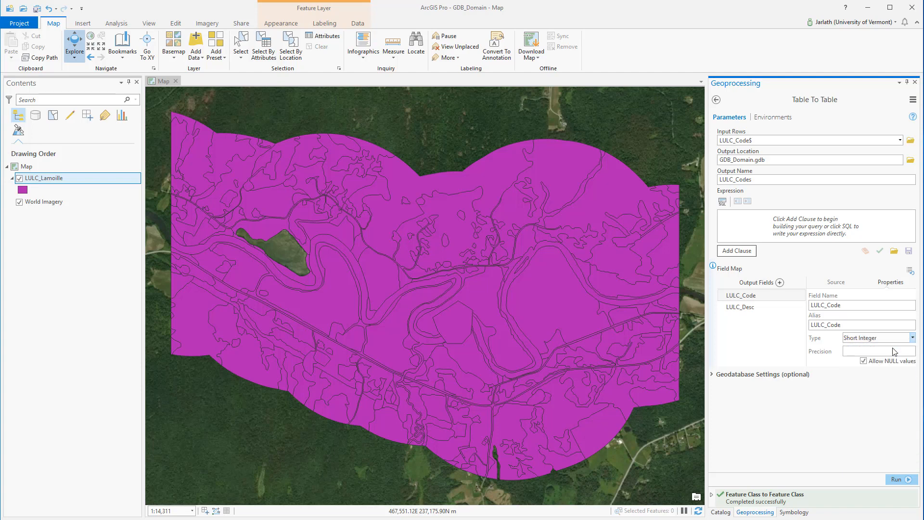
click(829, 329)
key(BackSpace)
Set the output LULC_Desc field's alias to LULC Description and run the table import
click(753, 309)
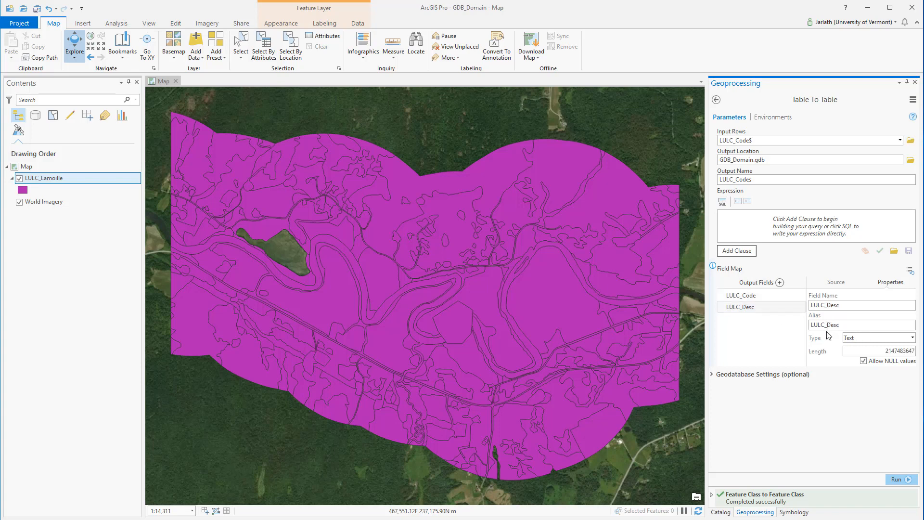
key(BackSpace)
text(Description)
click(758, 296)
click(759, 308)
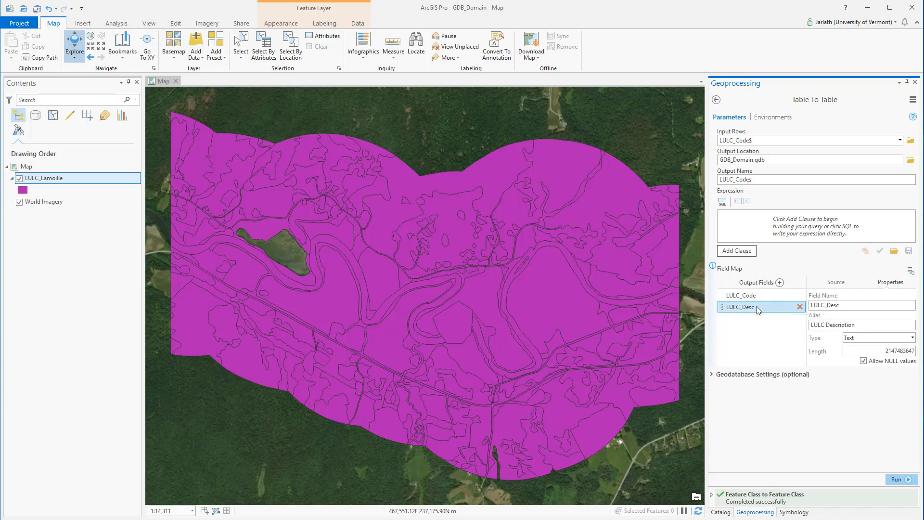
click(898, 480)
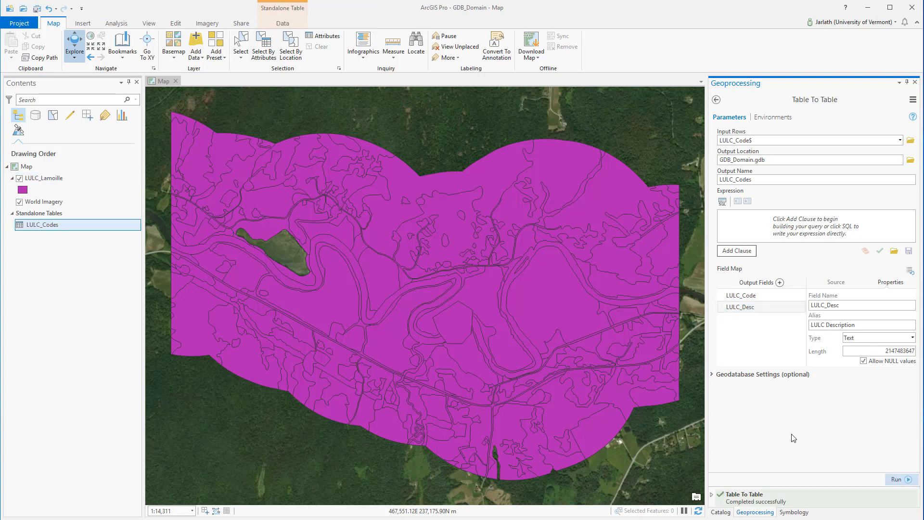
Review the LULC_Codes table and the alias and data type of its fields, and close both views
right_click(47, 227)
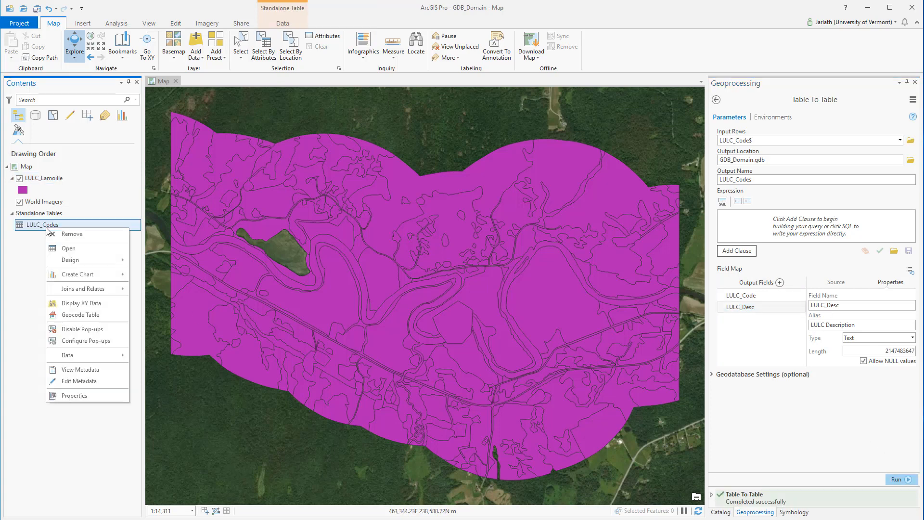
click(61, 250)
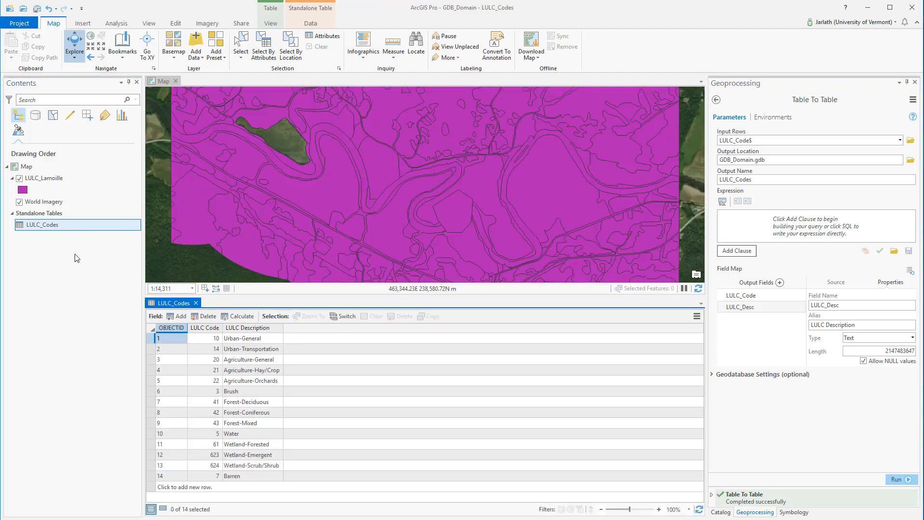
click(315, 25)
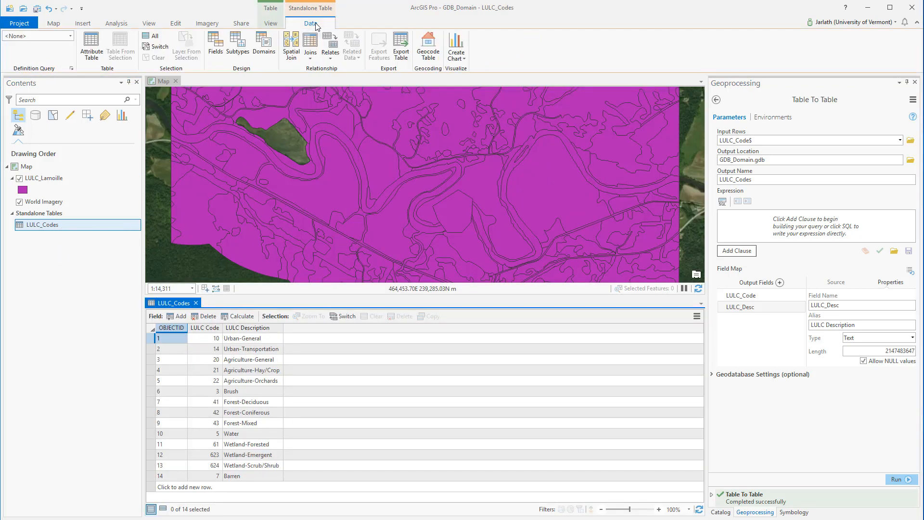
click(215, 45)
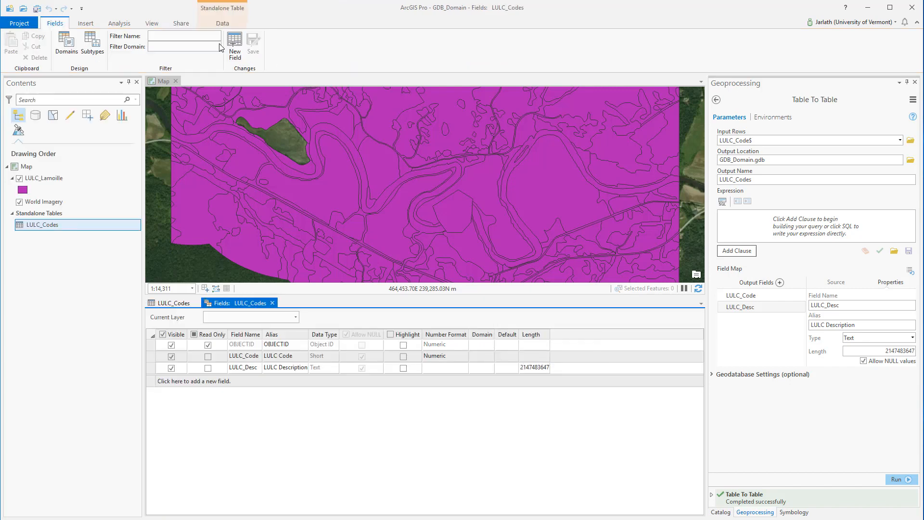
click(151, 345)
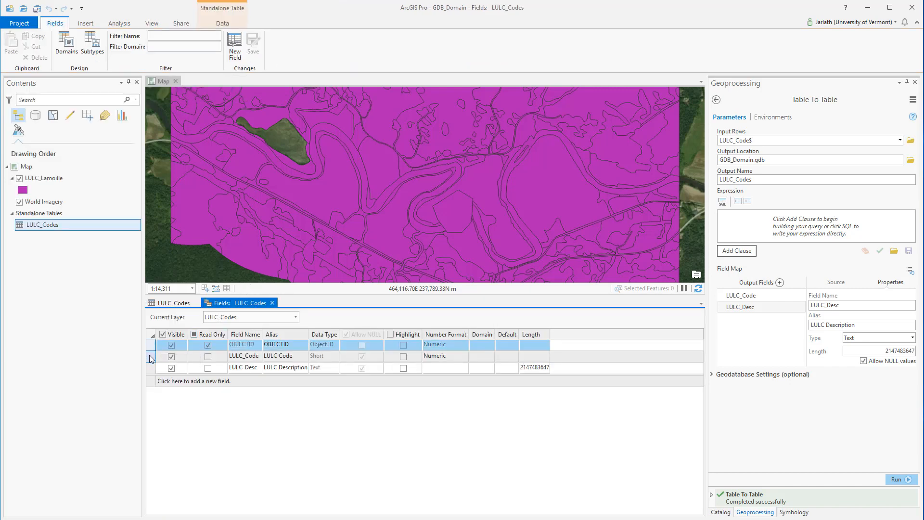
click(149, 358)
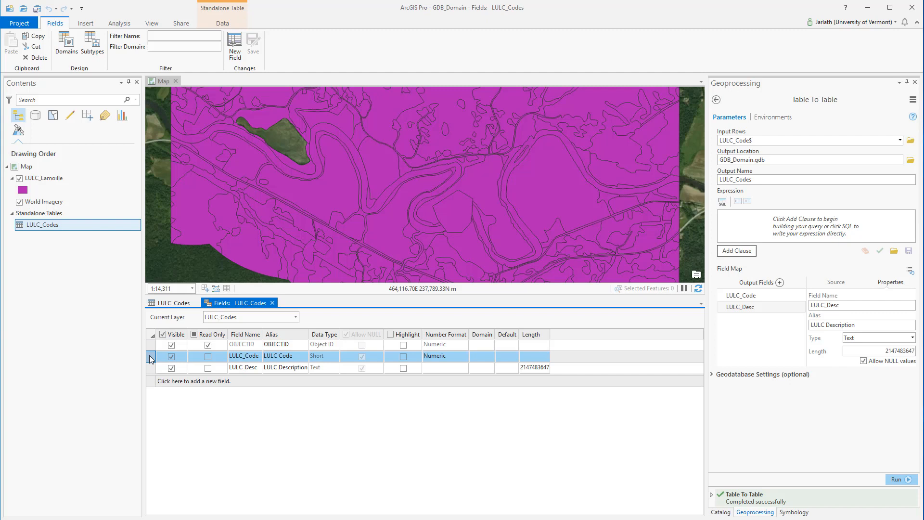
click(151, 369)
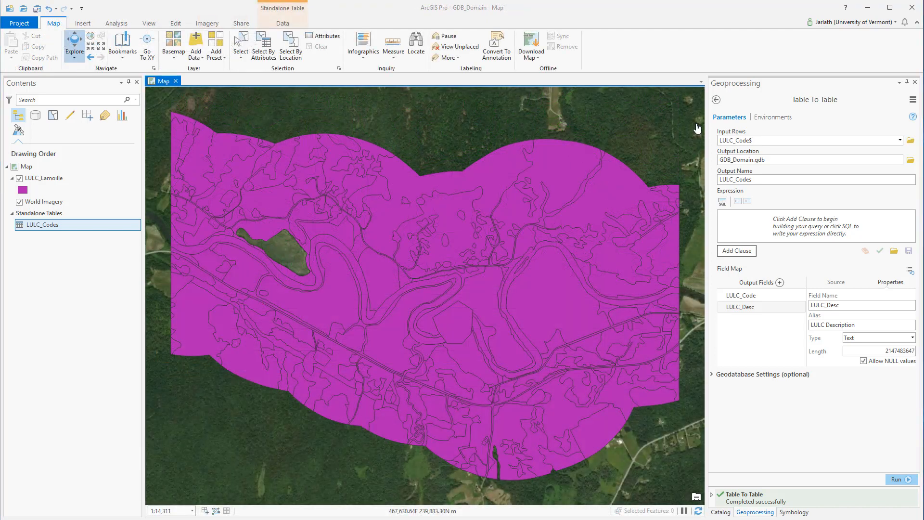
Check the contents of GDB_Domain.gdb, view the domains of LULC_Lamoille's geodatabase, and close the domains view
click(721, 513)
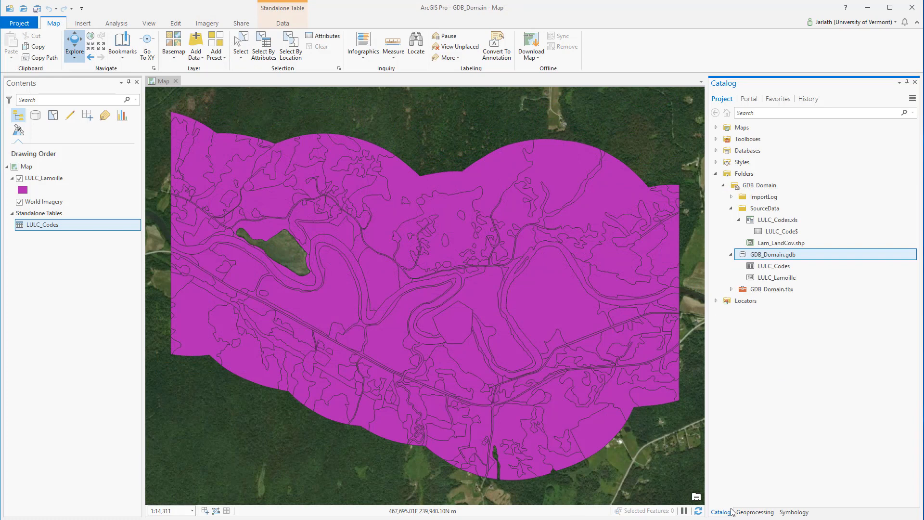
click(57, 181)
click(357, 25)
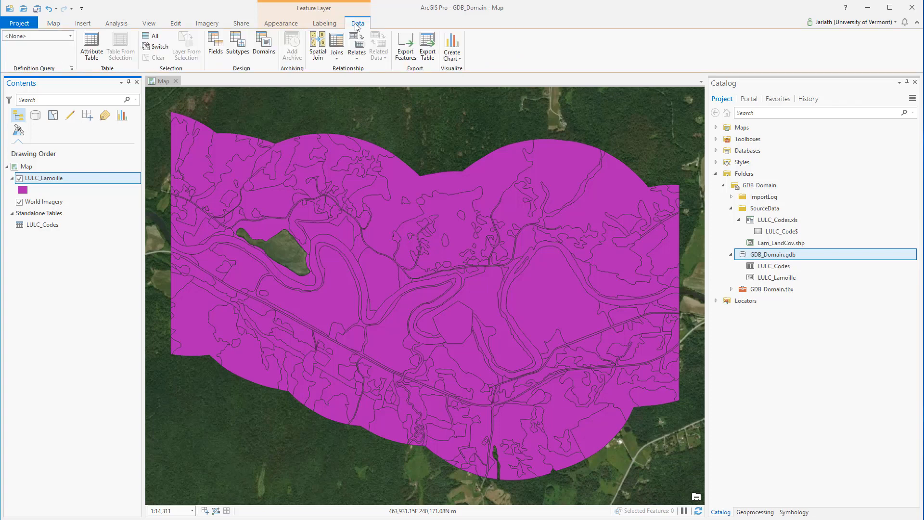
click(264, 46)
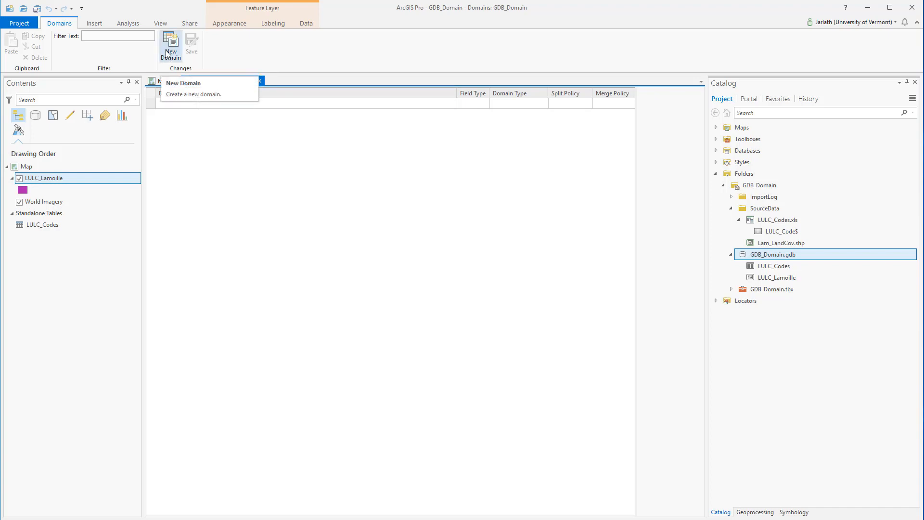
click(259, 81)
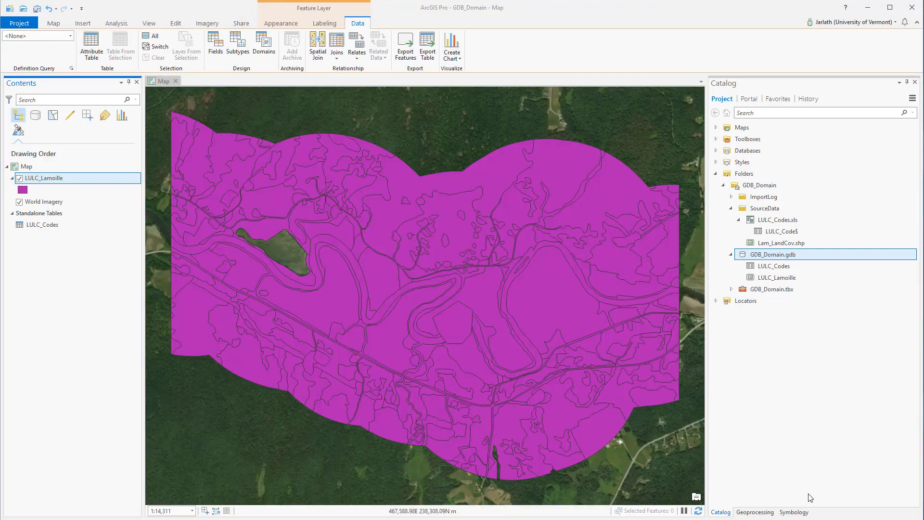
Find and open the Table To Domain geoprocessing tool and set LULC_Codes as its input table
click(755, 512)
click(716, 100)
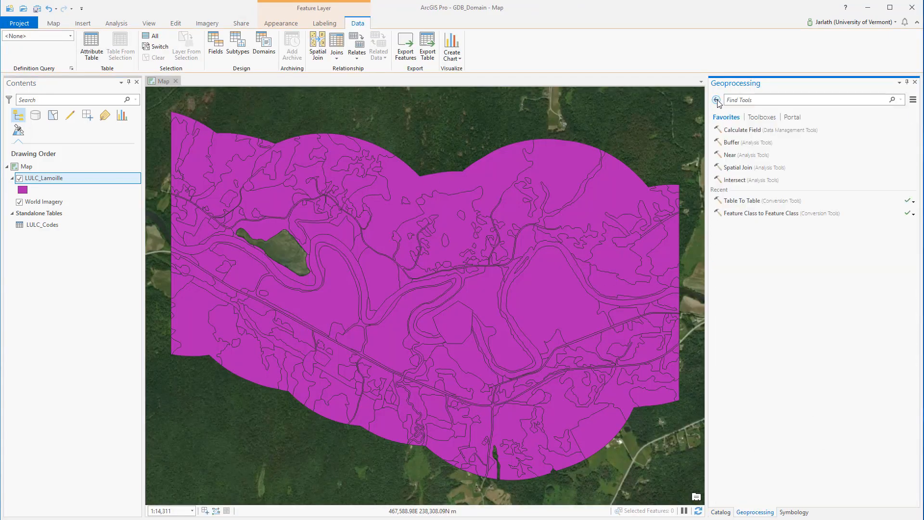
click(756, 101)
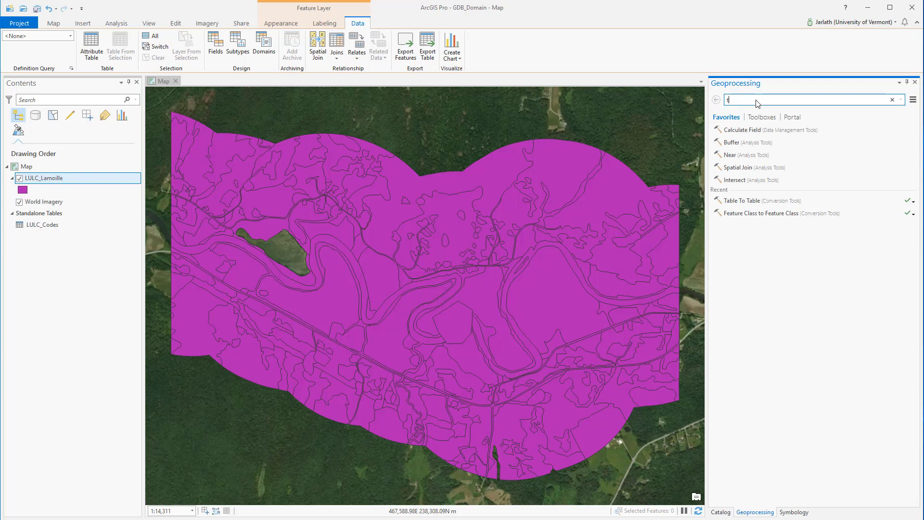
text(table to domain)
click(731, 125)
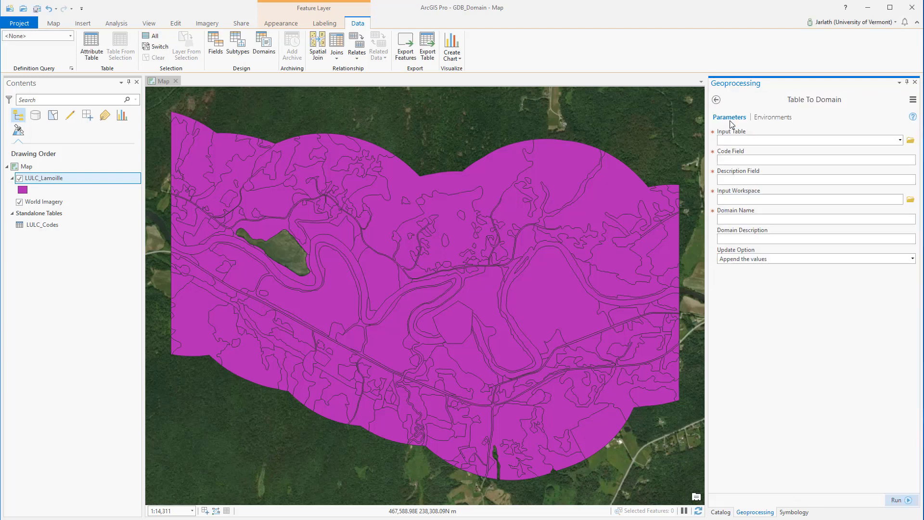
click(900, 140)
click(858, 154)
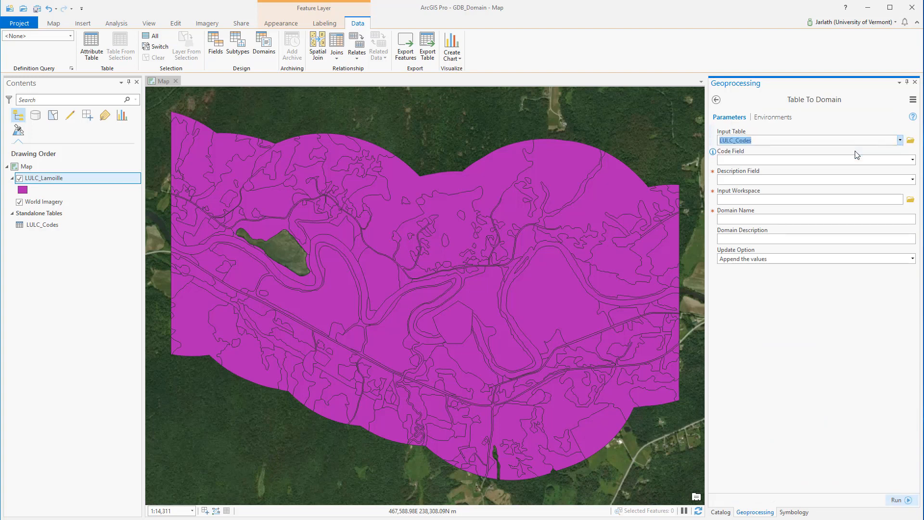
Set the tool's code field to LULC Code and its description field to LULC Description
click(912, 161)
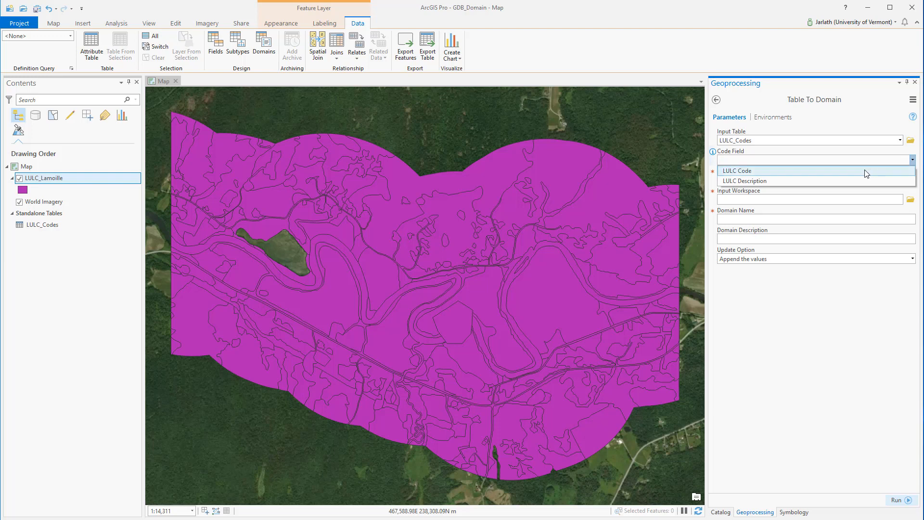
click(873, 171)
click(913, 182)
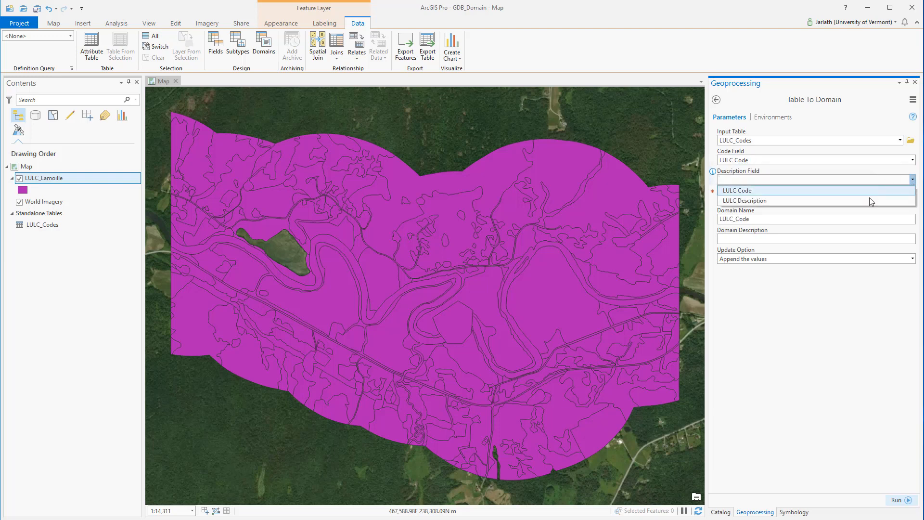
click(869, 200)
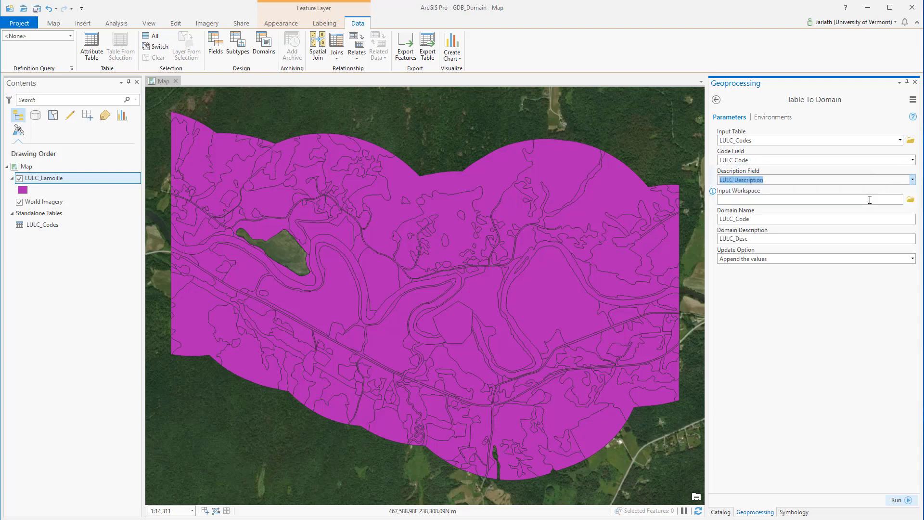
Set the input workspace to GDB_Domain.gdb, change the domain description to LULC_Description, and run Table To Domain
click(911, 200)
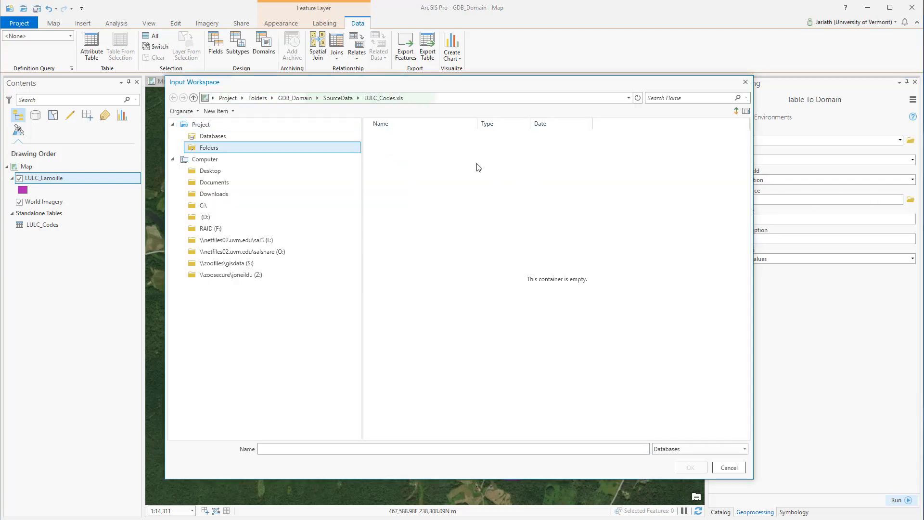
click(302, 98)
click(409, 158)
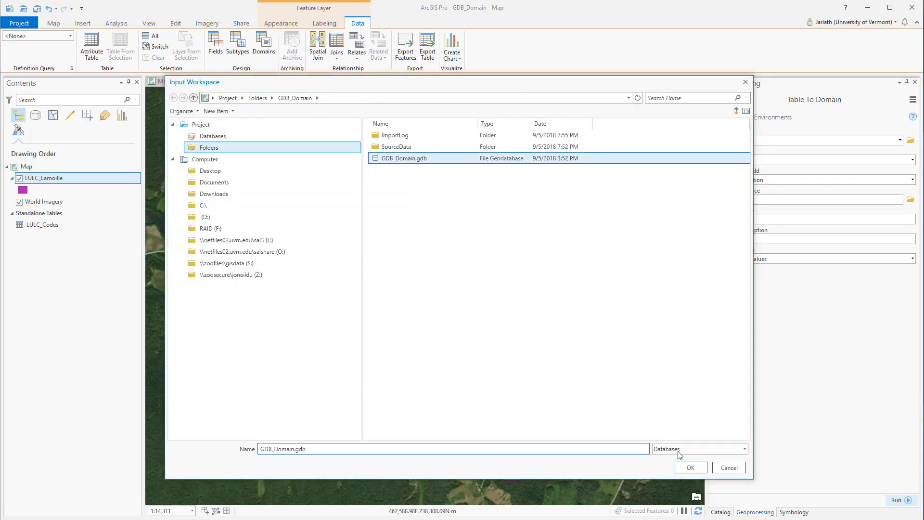
click(684, 468)
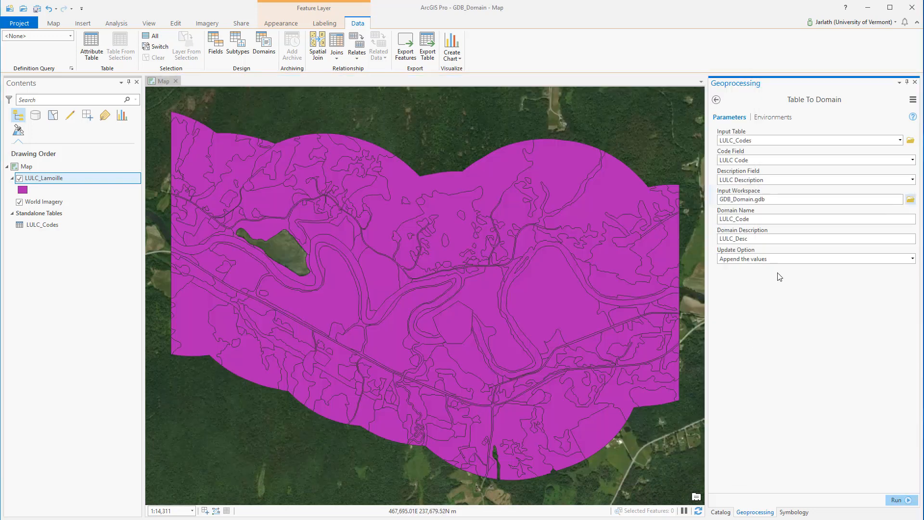
click(756, 239)
text(ription)
click(902, 501)
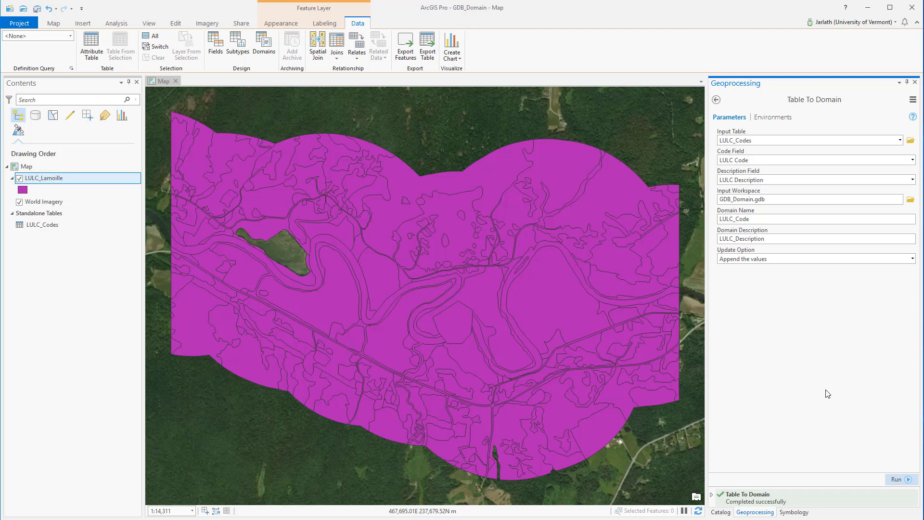
Review the LULC_Code domain and its coded values in the geodatabase's domains view, close the view, and collapse the geoprocessing pane
click(263, 46)
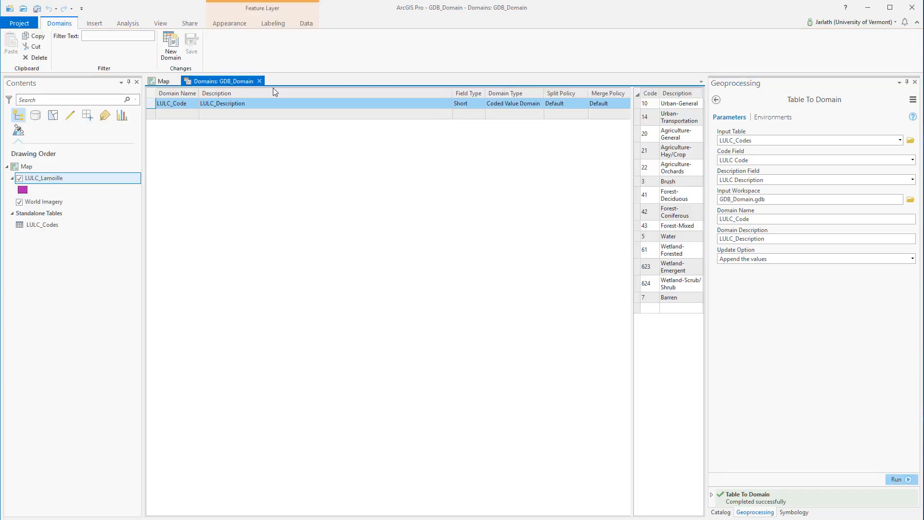
click(190, 107)
click(260, 81)
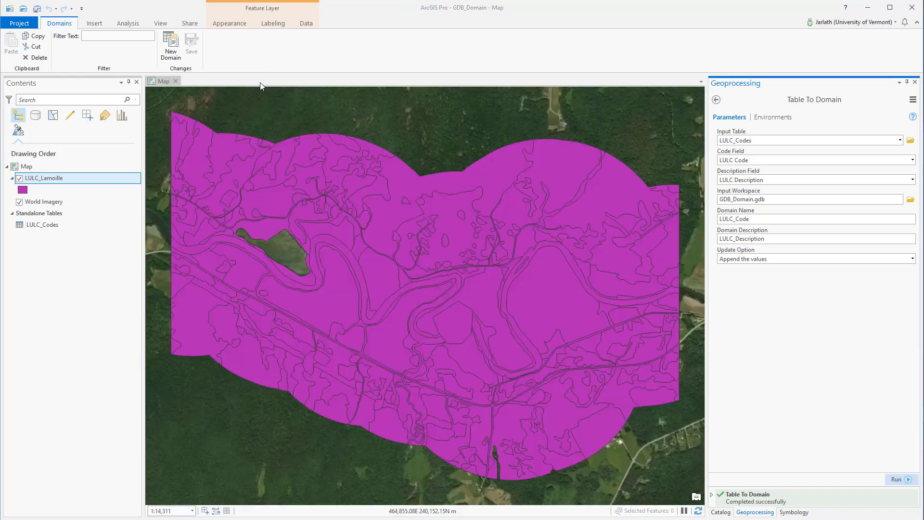
click(908, 82)
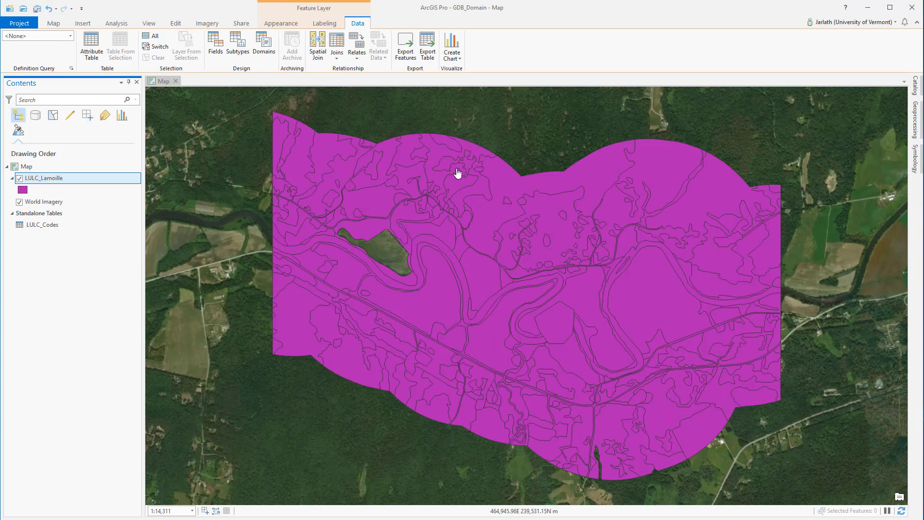
Open LULC_Lamoille's attribute table and examine the values in the Land Use/Land Cover field
right_click(116, 182)
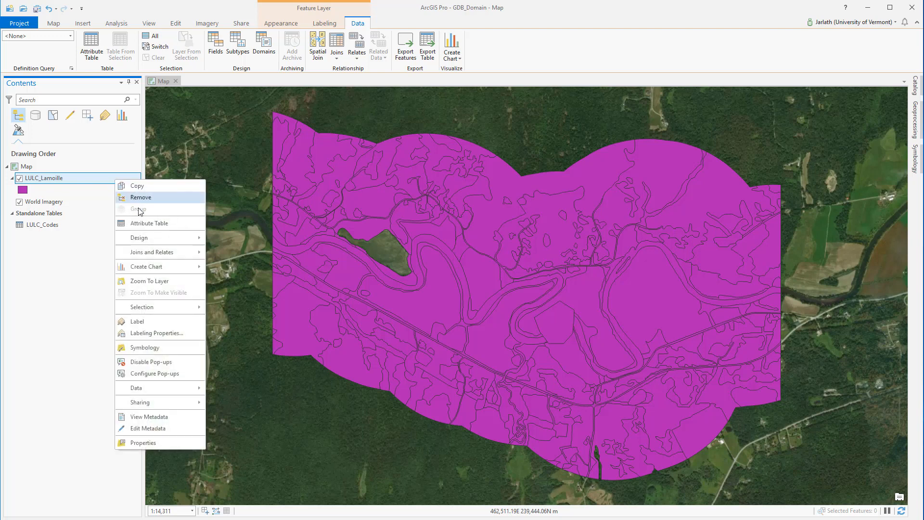
click(144, 224)
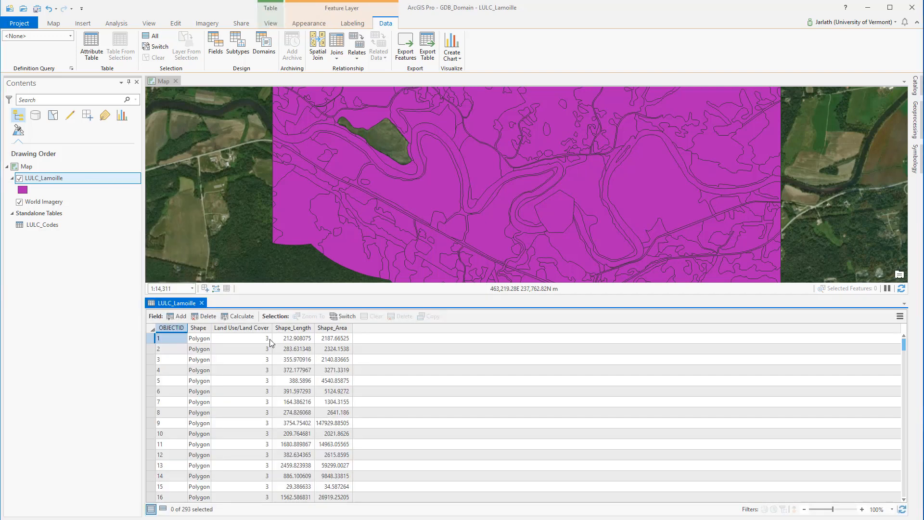
scroll(266, 381, down, 15)
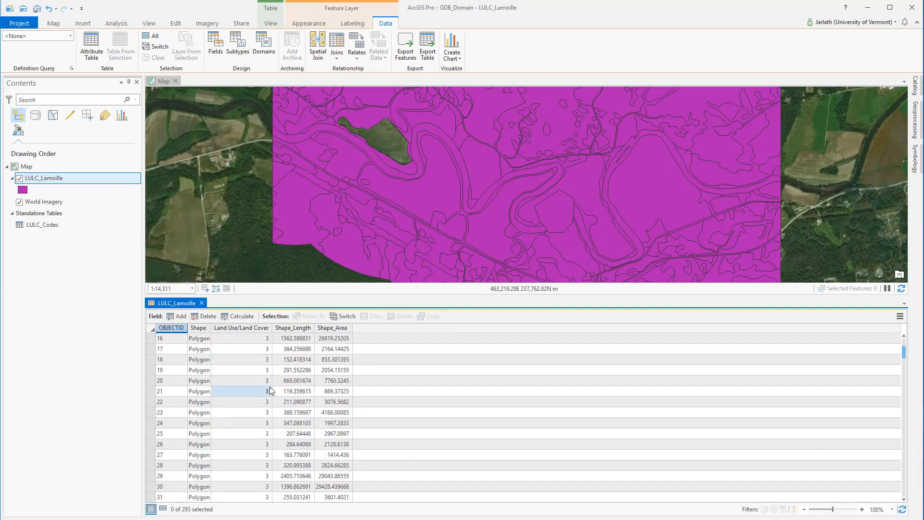
scroll(263, 391, down, 20)
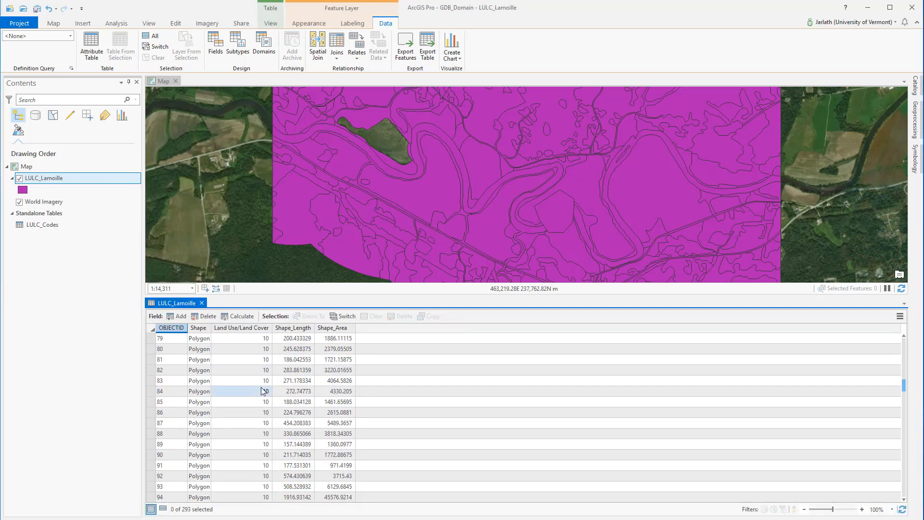
scroll(264, 391, down, 20)
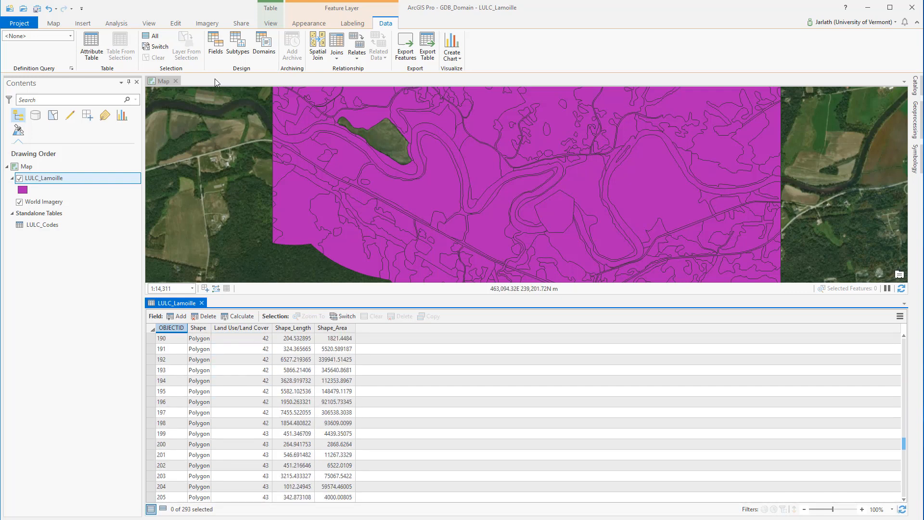
Assign the LULC_Code domain to the LULC field of LULC_Lamoille, save the change, and close the fields view
click(215, 48)
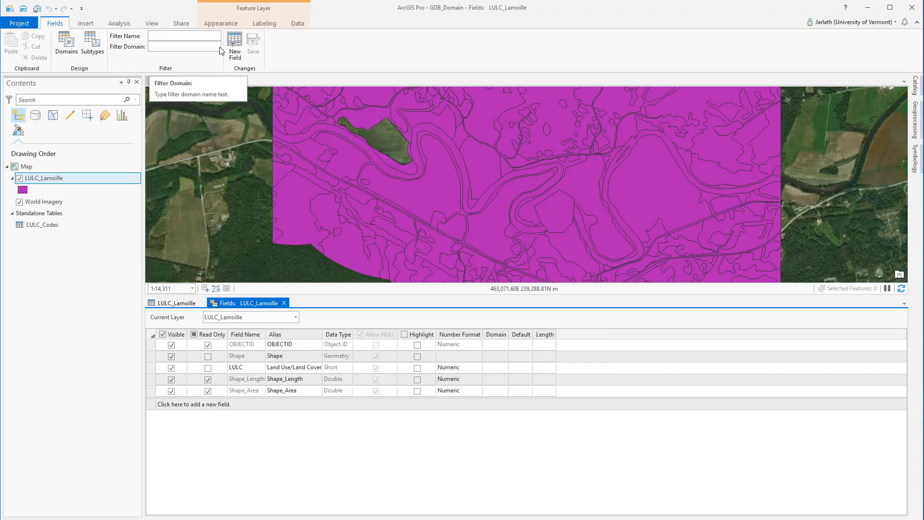
click(152, 368)
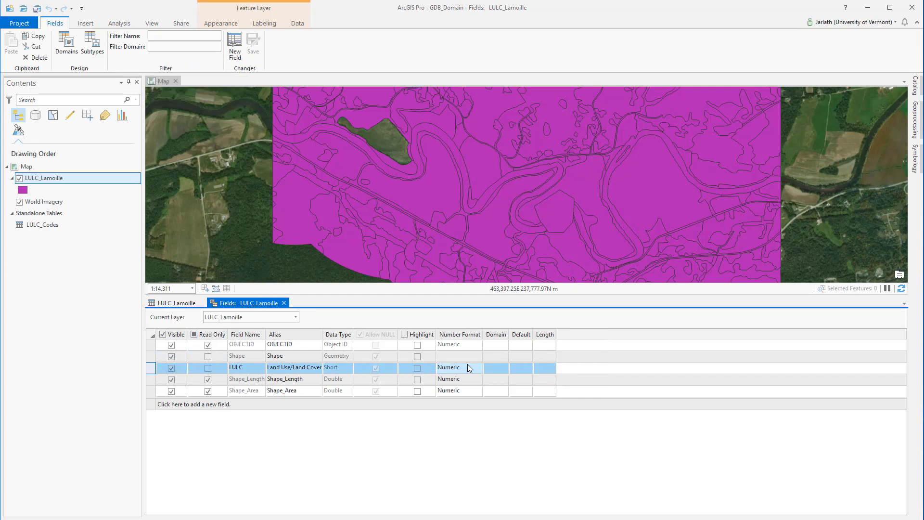
click(499, 368)
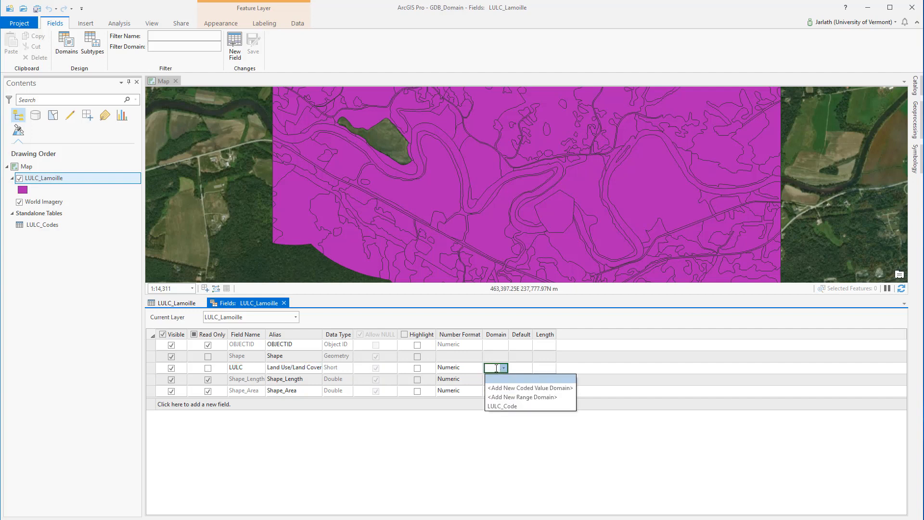
click(501, 407)
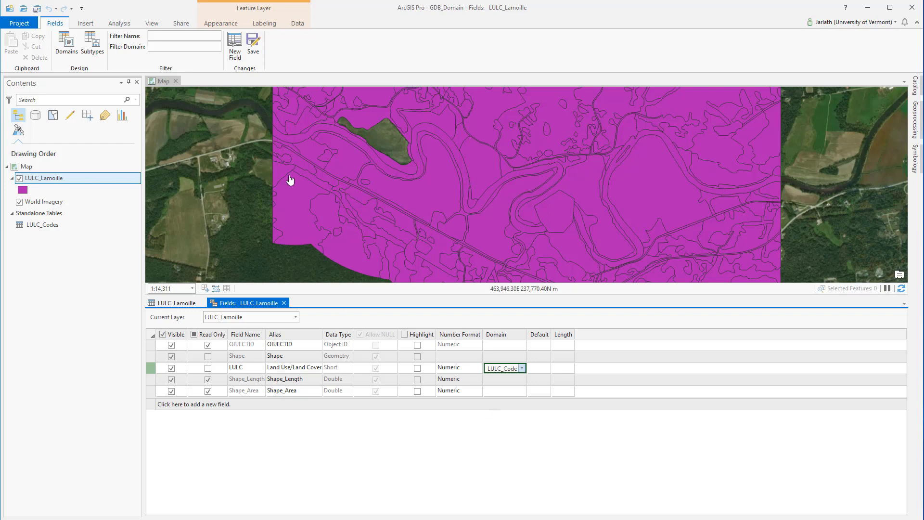
click(255, 46)
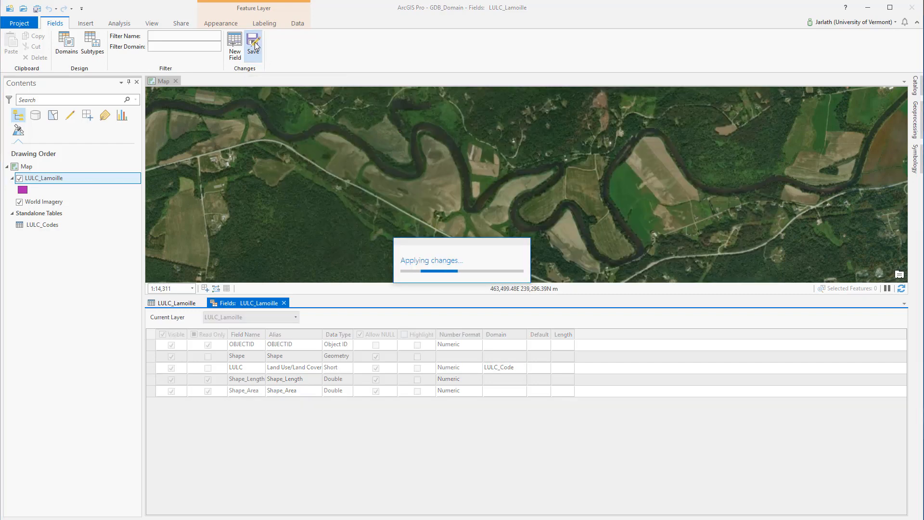
click(284, 303)
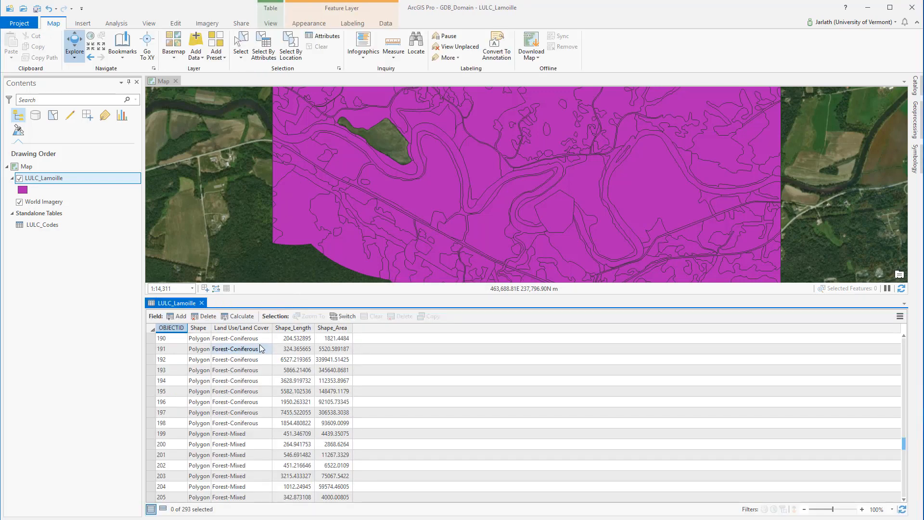
Check how the Land Use/Land Cover values read through the remaining records of LULC_Lamoille's attribute table
scroll(260, 373, down, 1)
scroll(260, 373, down, 12)
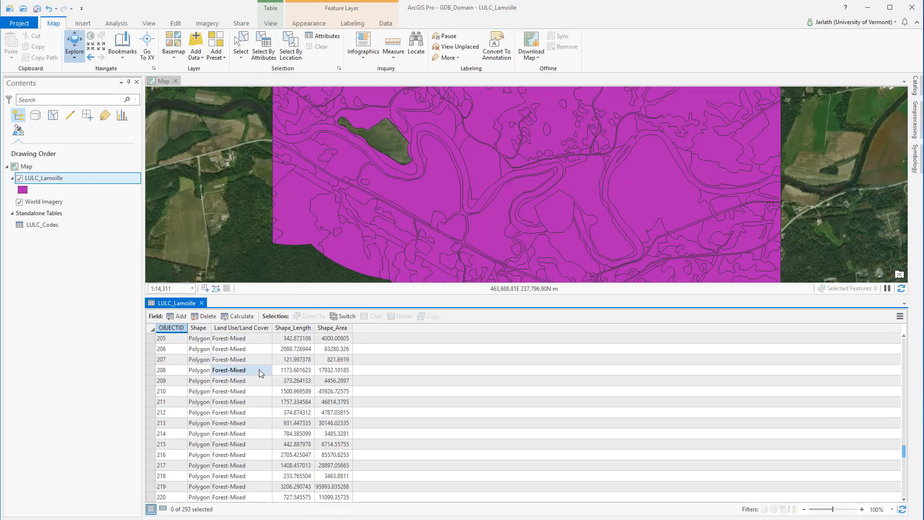
scroll(260, 373, down, 15)
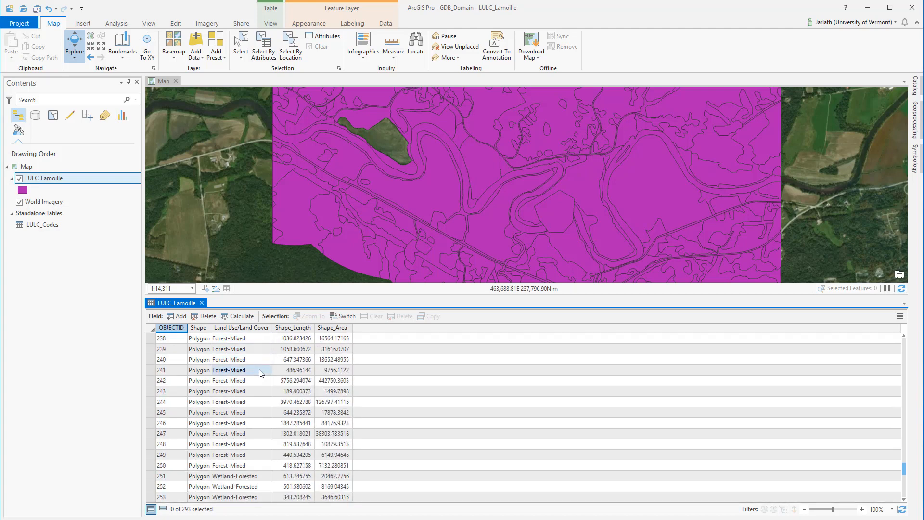
scroll(260, 374, down, 2)
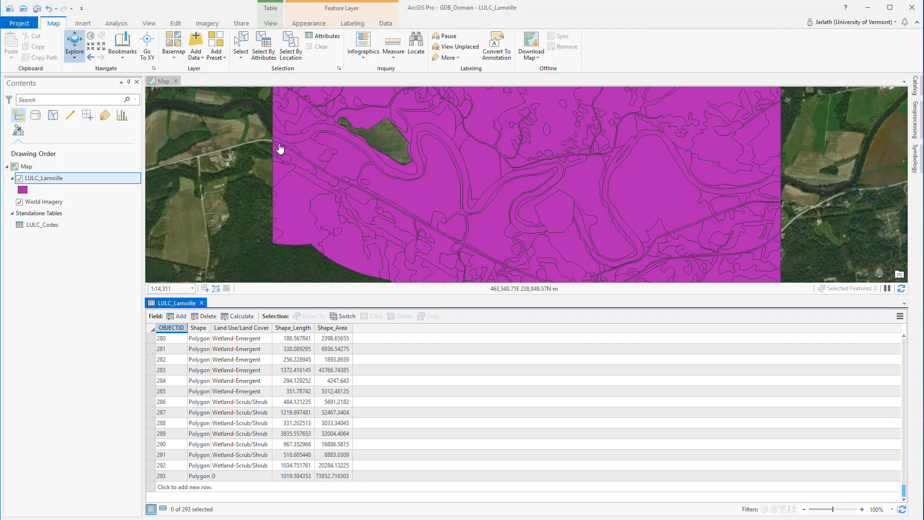
Symbolize LULC_Lamoille with unique values on the Land Use/Land Cover field and add all of its values as classes
click(310, 23)
click(221, 42)
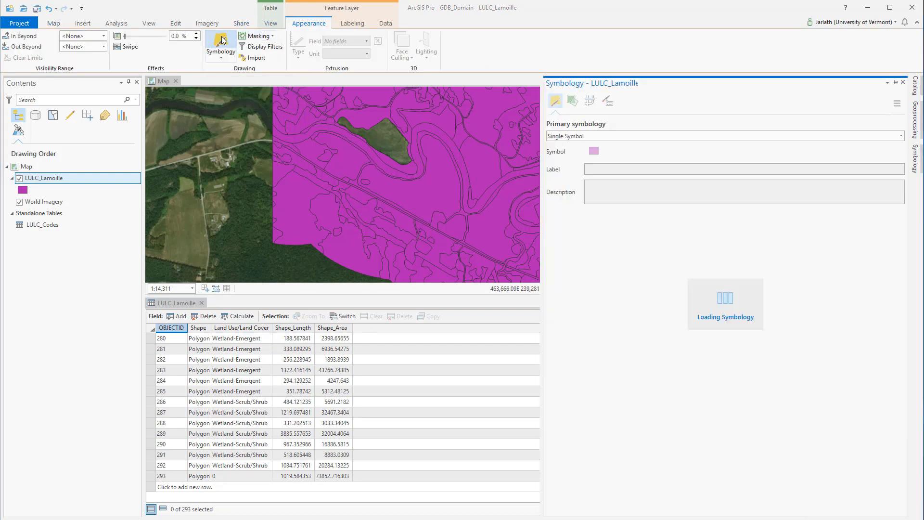
click(895, 139)
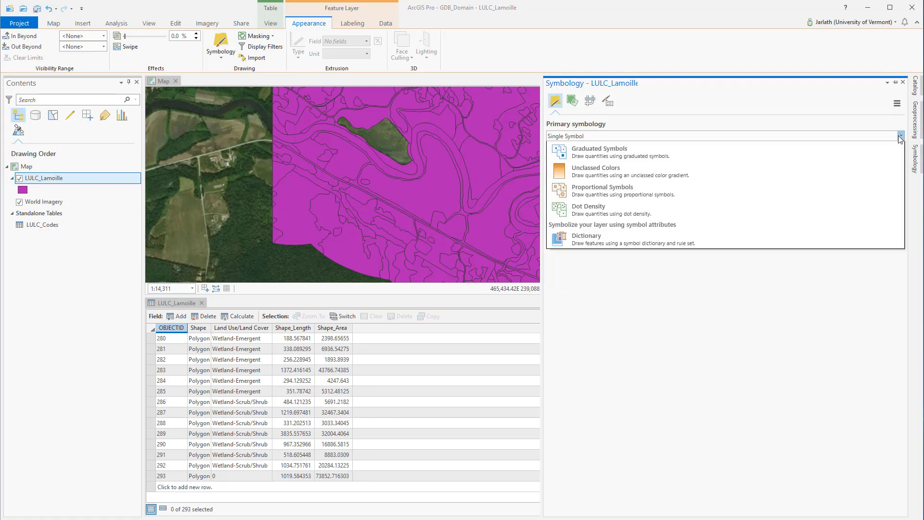
click(636, 190)
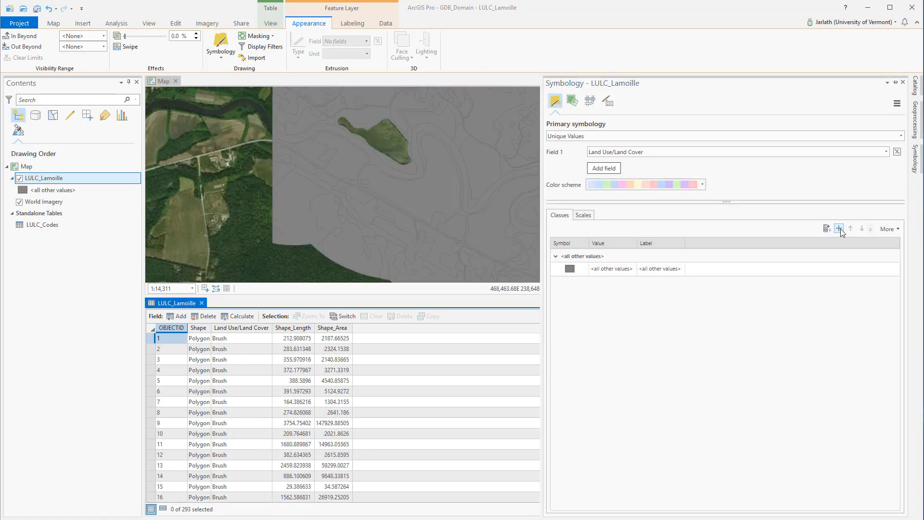
click(828, 229)
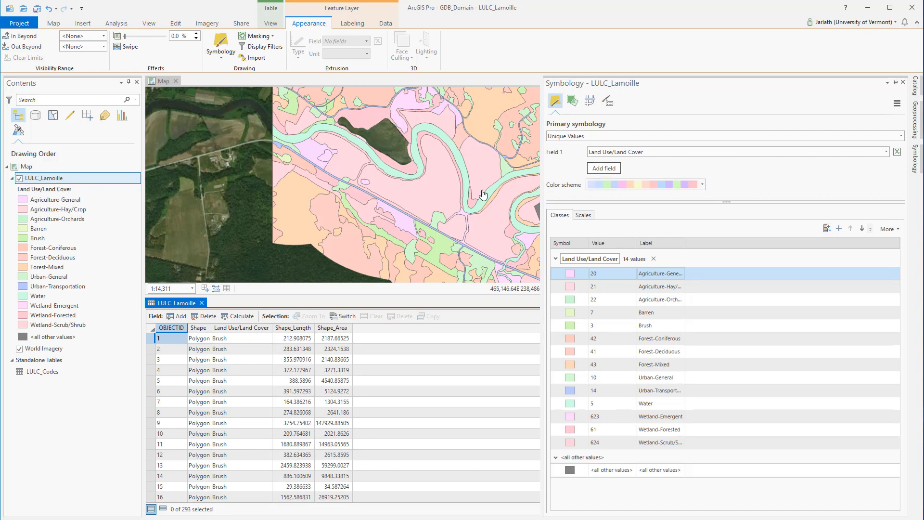
drag(204, 211, 192, 237)
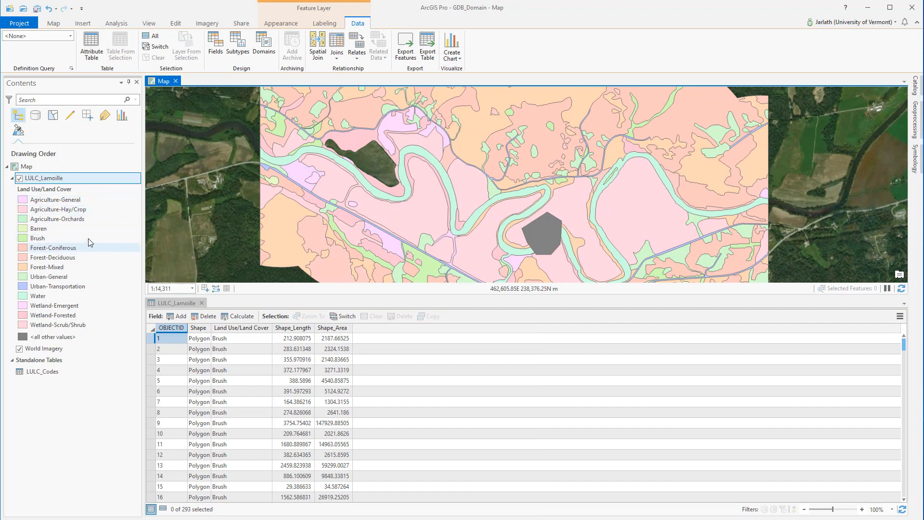
Check the domain assigned to the LULC field in LULC_Lamoille's fields view, and close that view and the attribute table
click(216, 52)
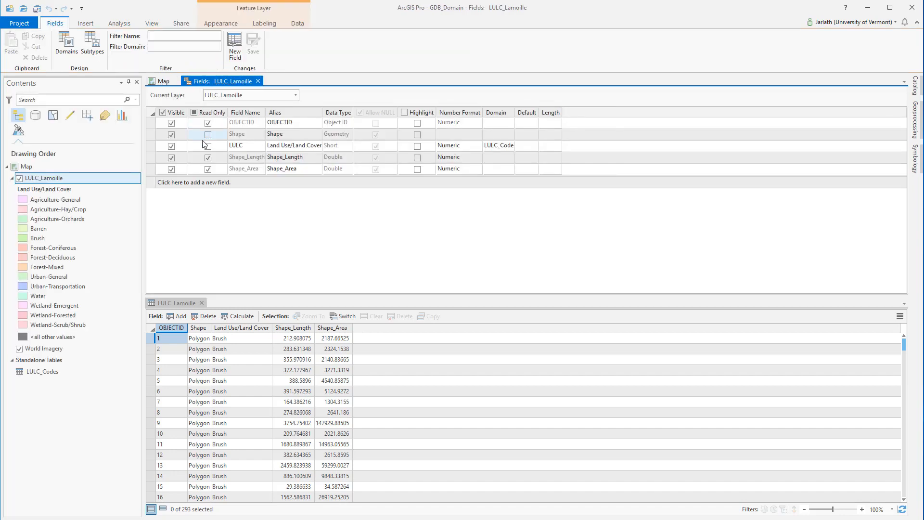
click(150, 149)
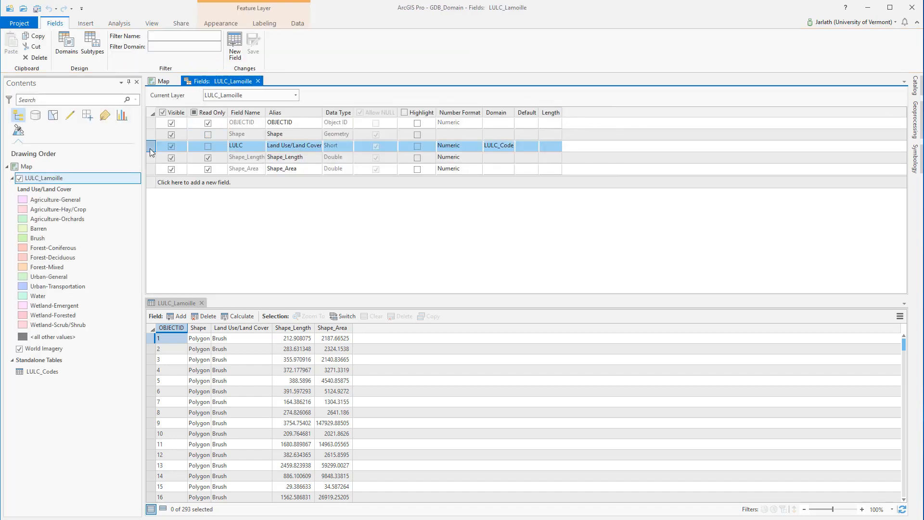
click(259, 82)
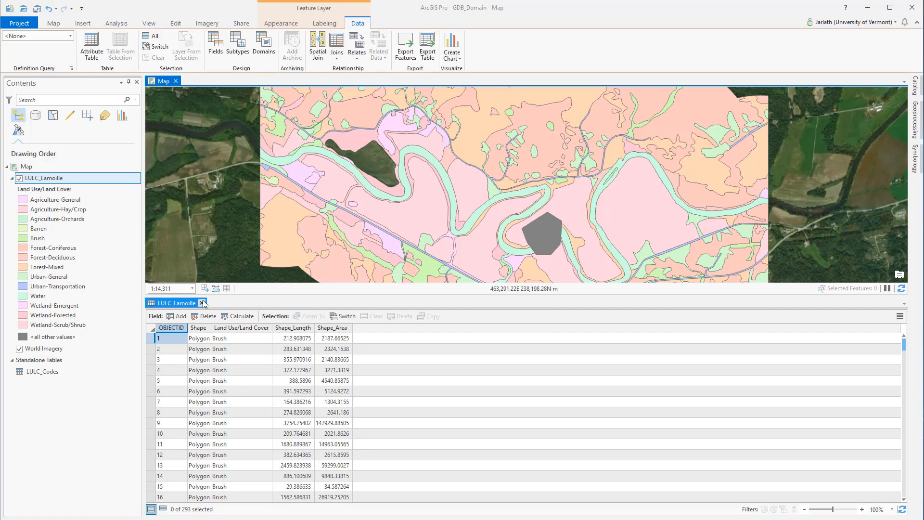
click(202, 303)
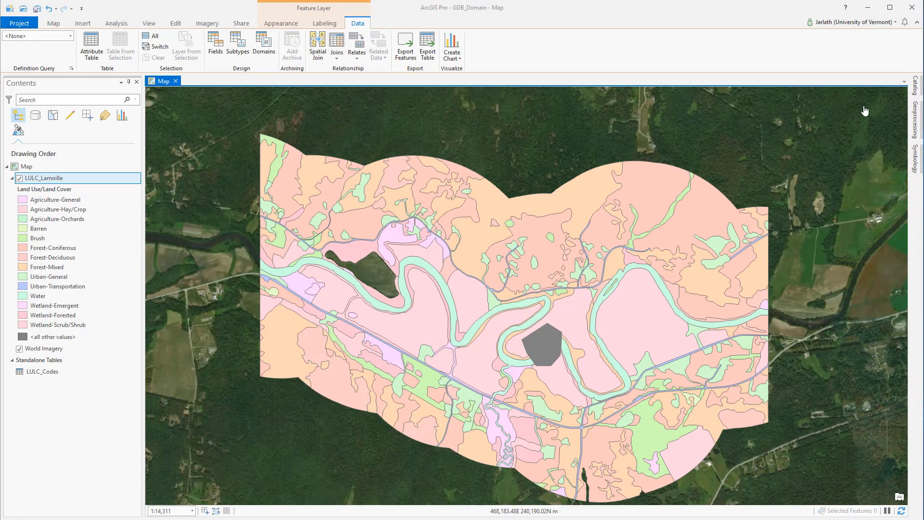
Delete the LULC_Codes table from the GDB_Domain.gdb geodatabase
click(916, 91)
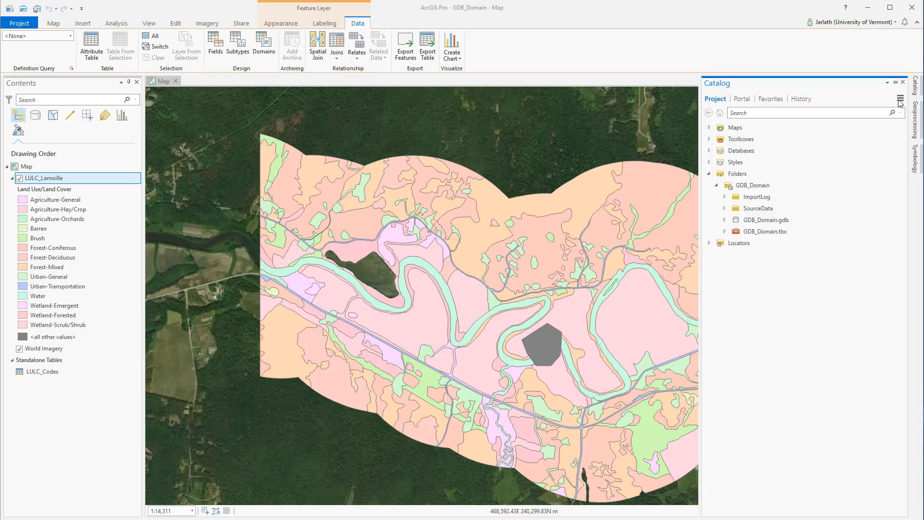
click(726, 221)
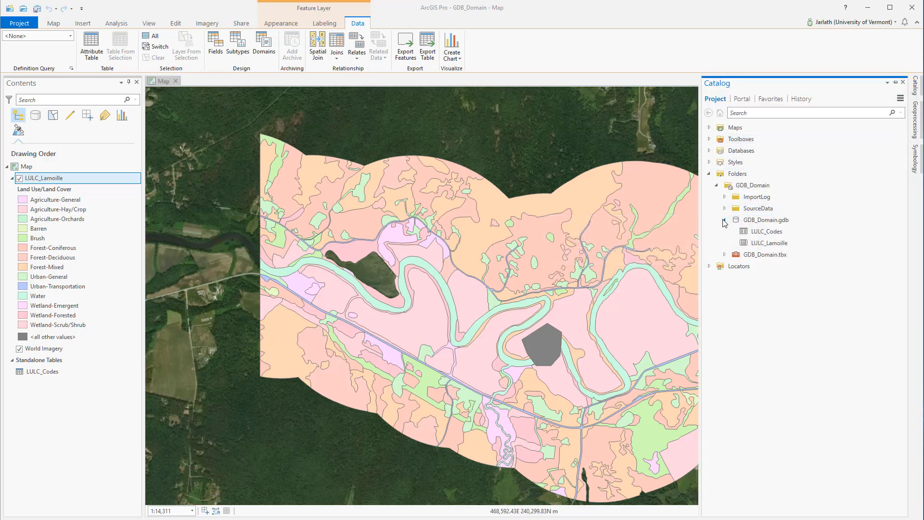
right_click(759, 234)
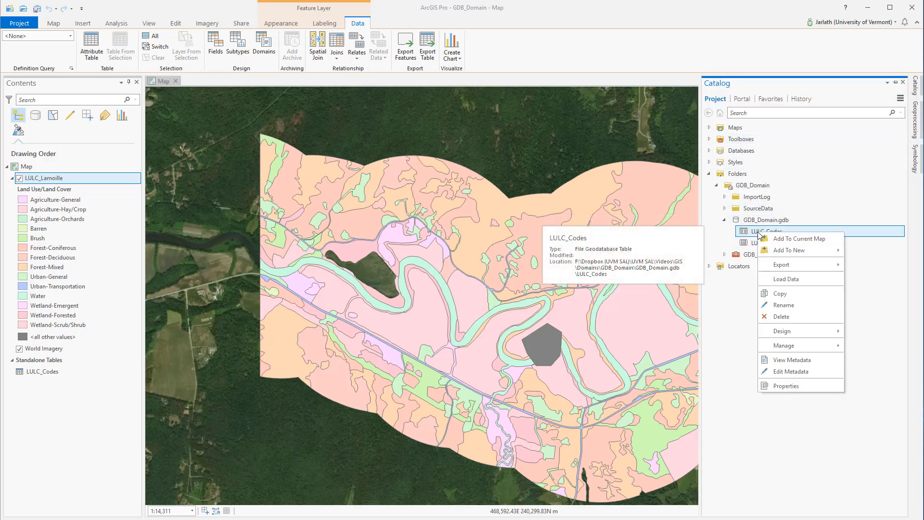
click(777, 318)
click(496, 284)
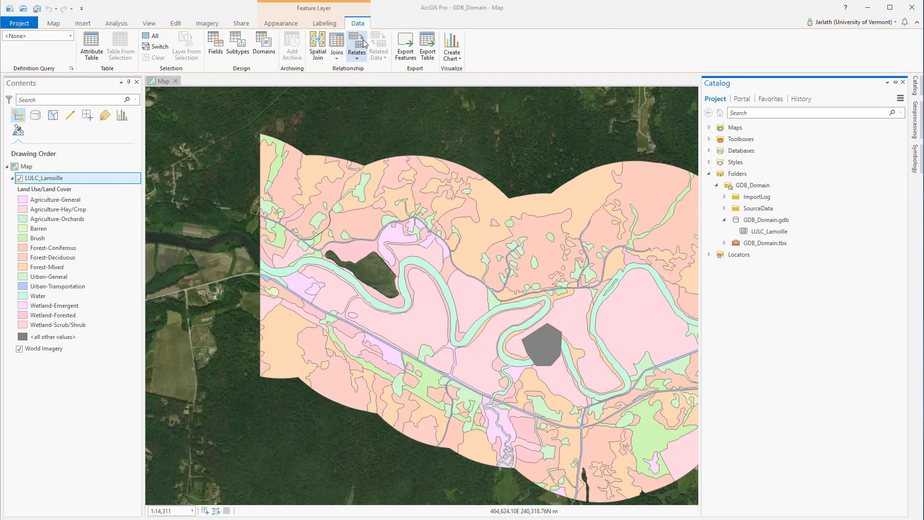
Review the geodatabase's LULC_Code domain with its coded values and close the domains view
click(266, 45)
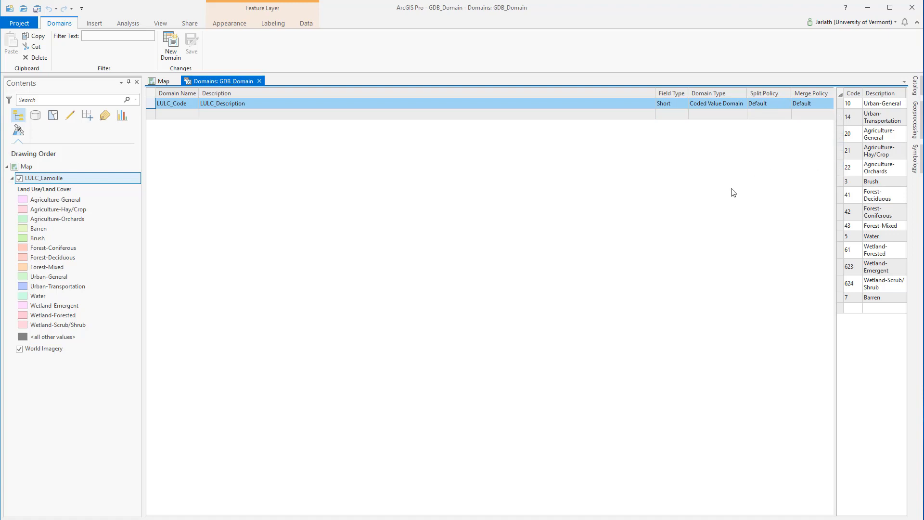
click(259, 81)
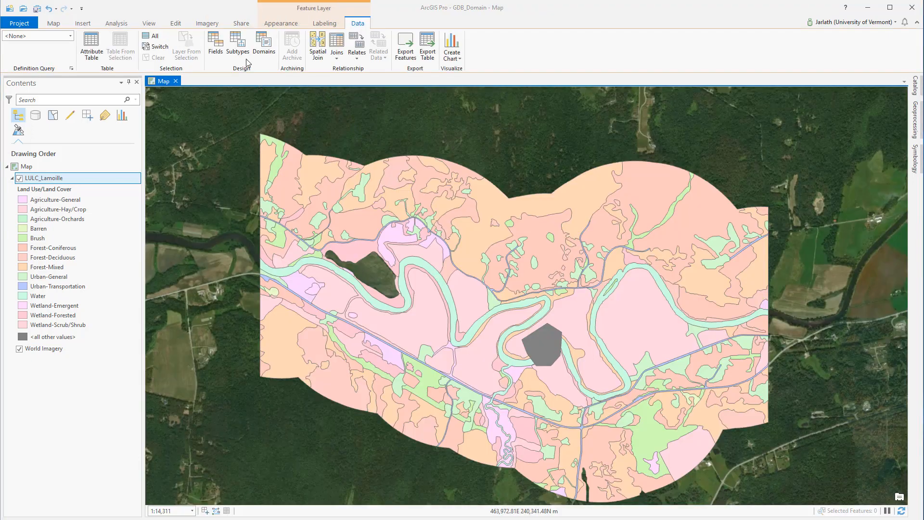
Open LULC_Lamoille's attribute table and examine the Land Use/Land Cover choices offered for records 5, 3 and 1 without changing them
click(176, 24)
right_click(58, 181)
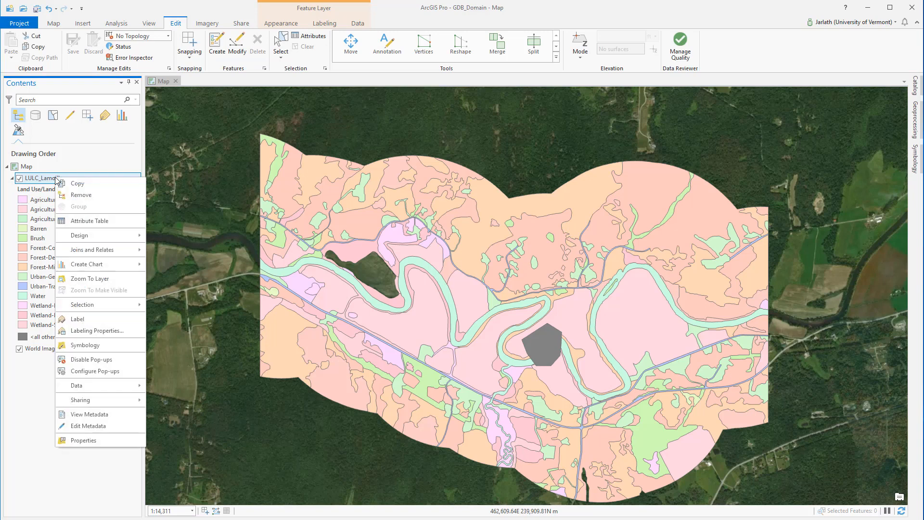
click(89, 221)
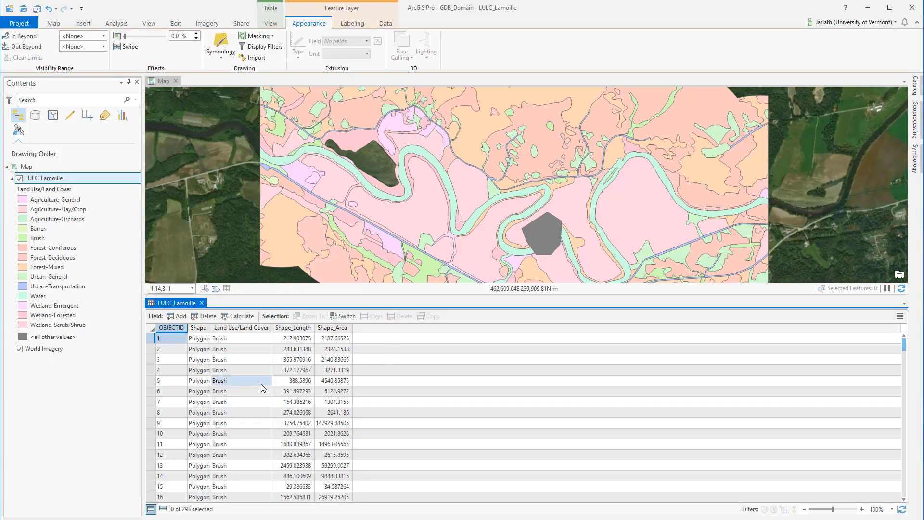
click(260, 382)
click(267, 381)
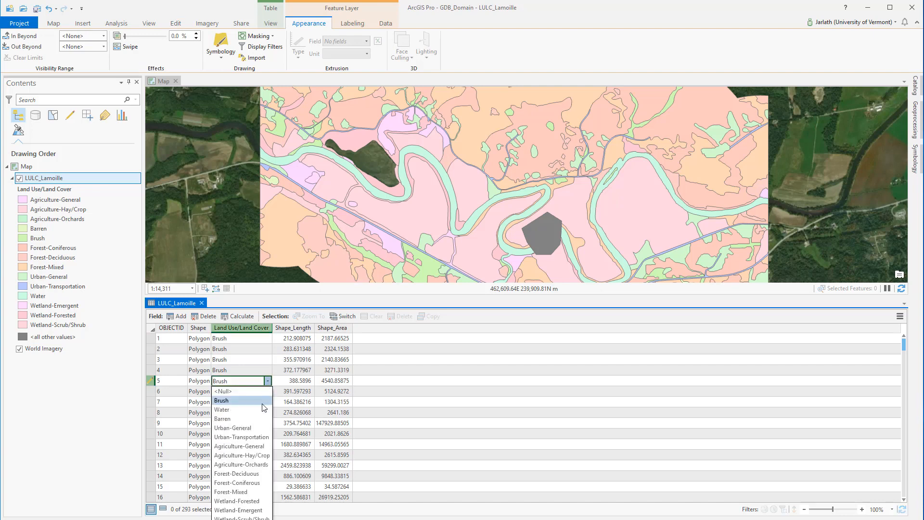
click(263, 361)
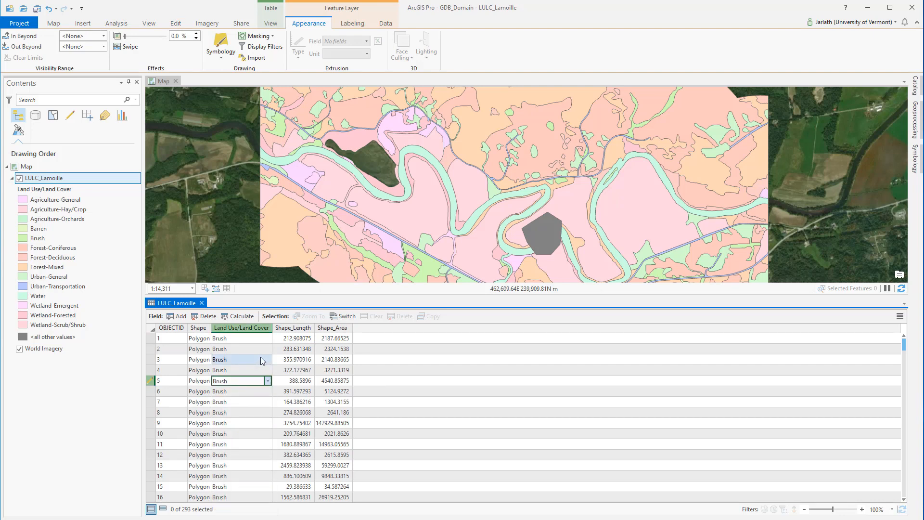
click(263, 360)
click(268, 360)
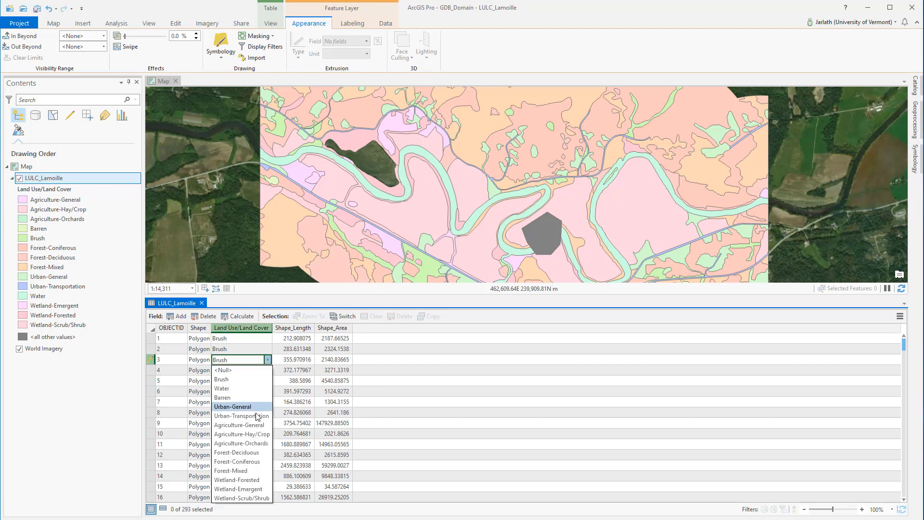
click(259, 337)
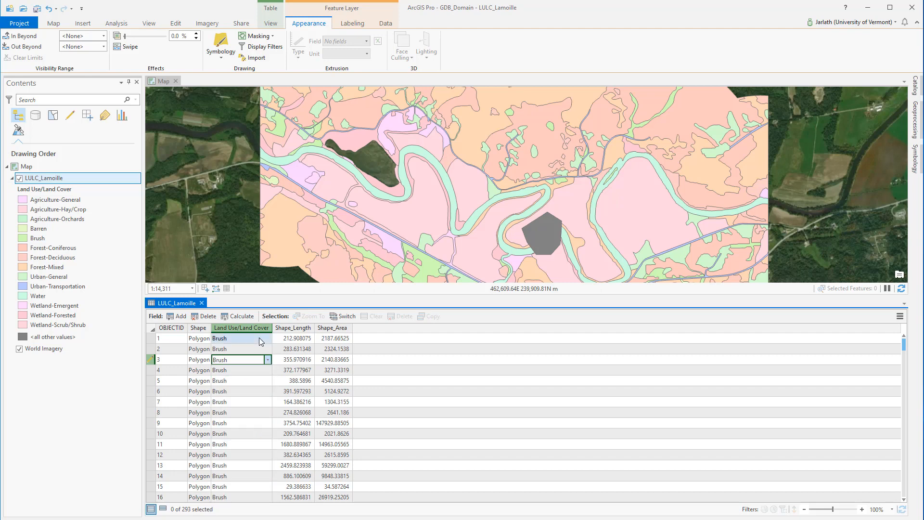
click(264, 337)
click(267, 337)
click(268, 338)
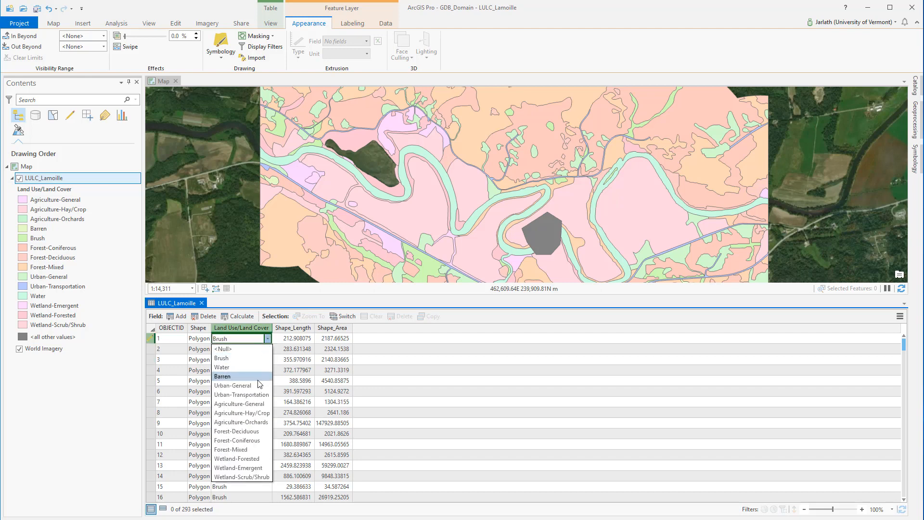